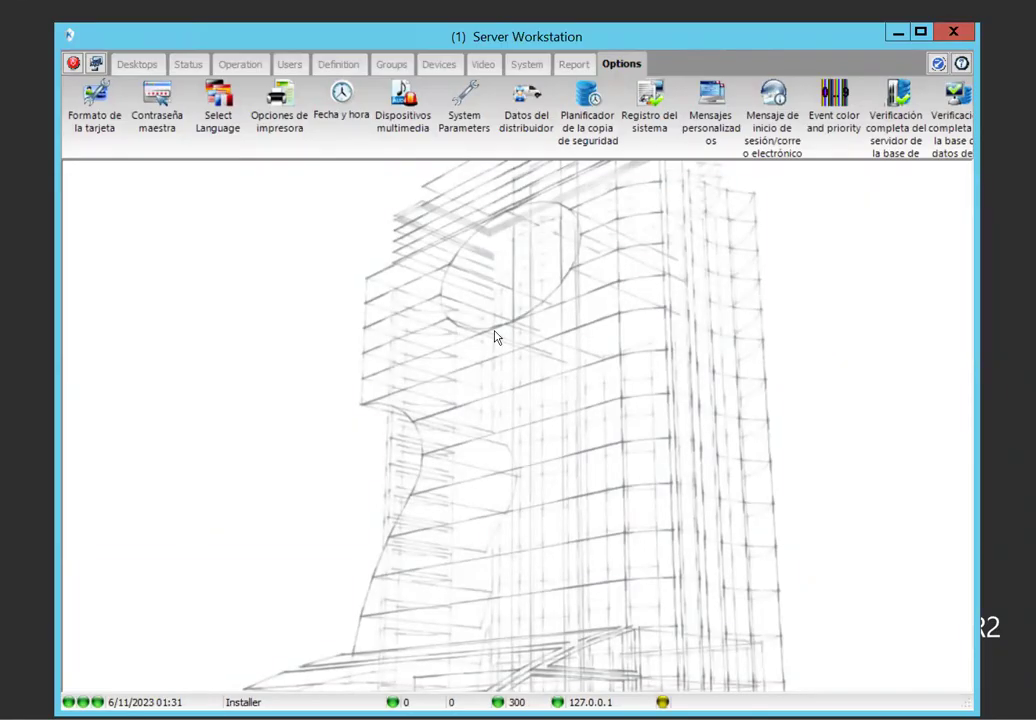
Open and close the Card window from Users, then narrow the workstation window
click(291, 65)
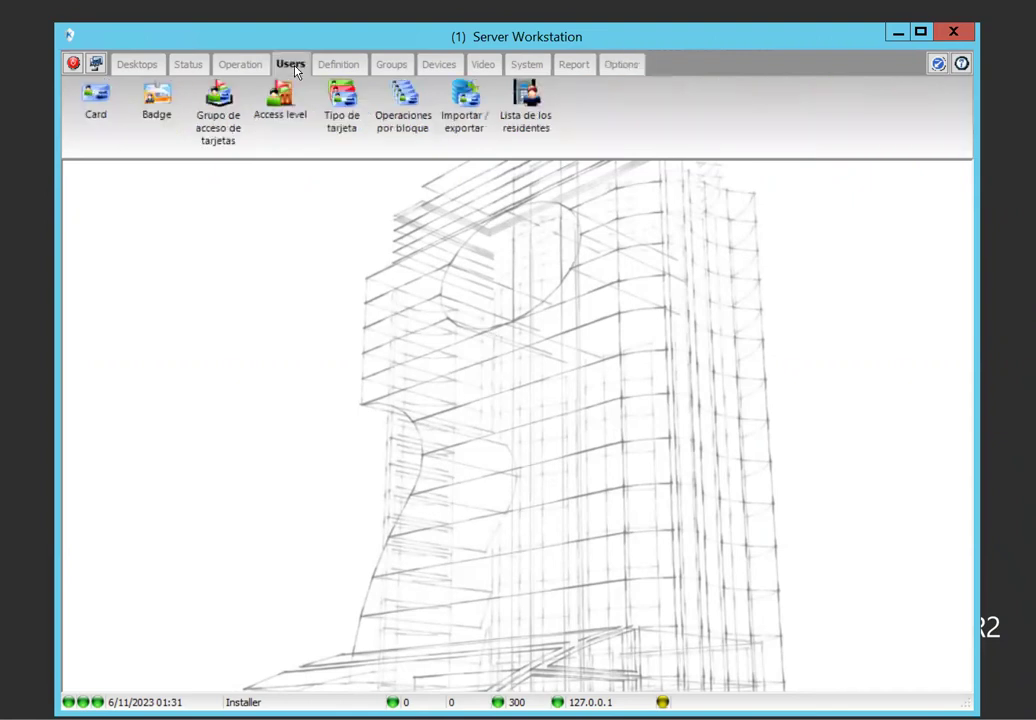
click(98, 104)
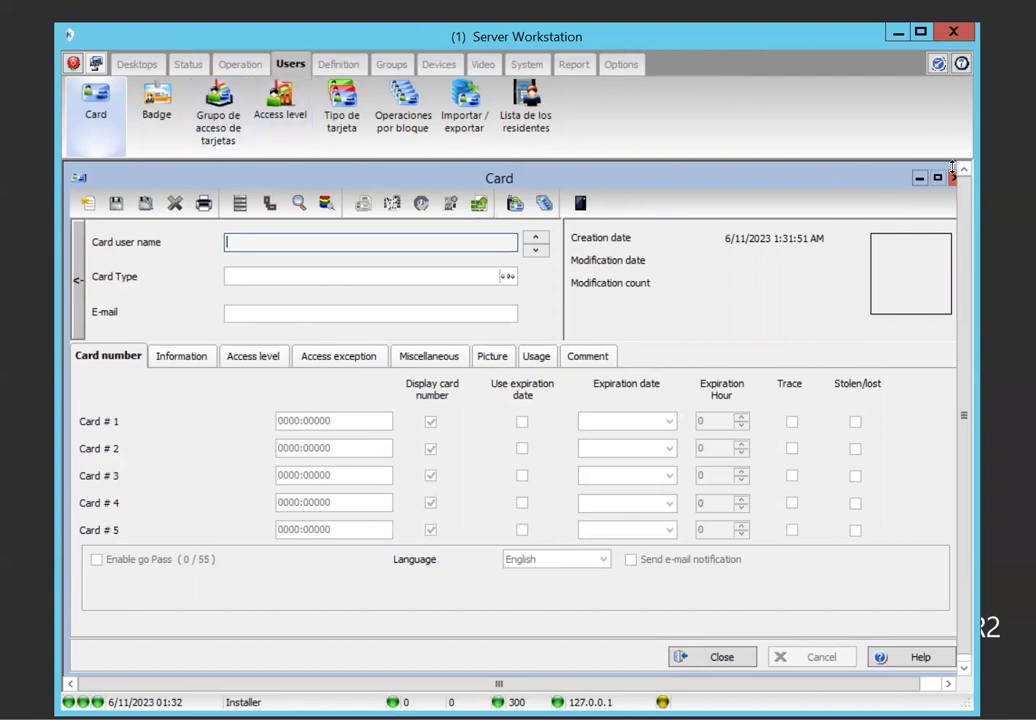
key(Escape)
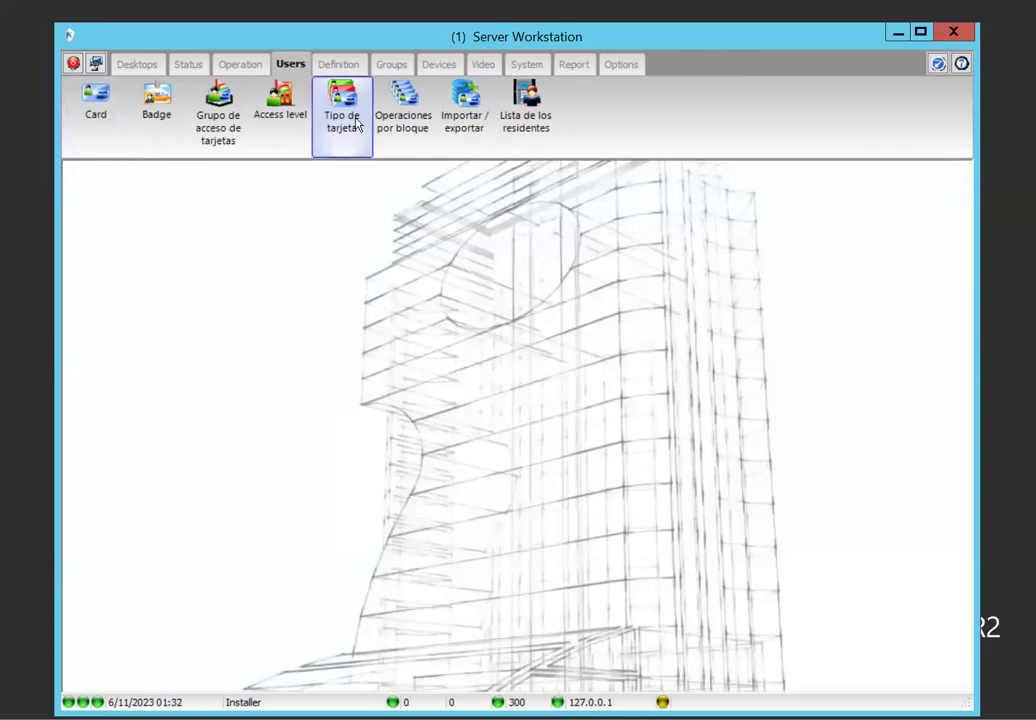
drag(58, 62, 258, 132)
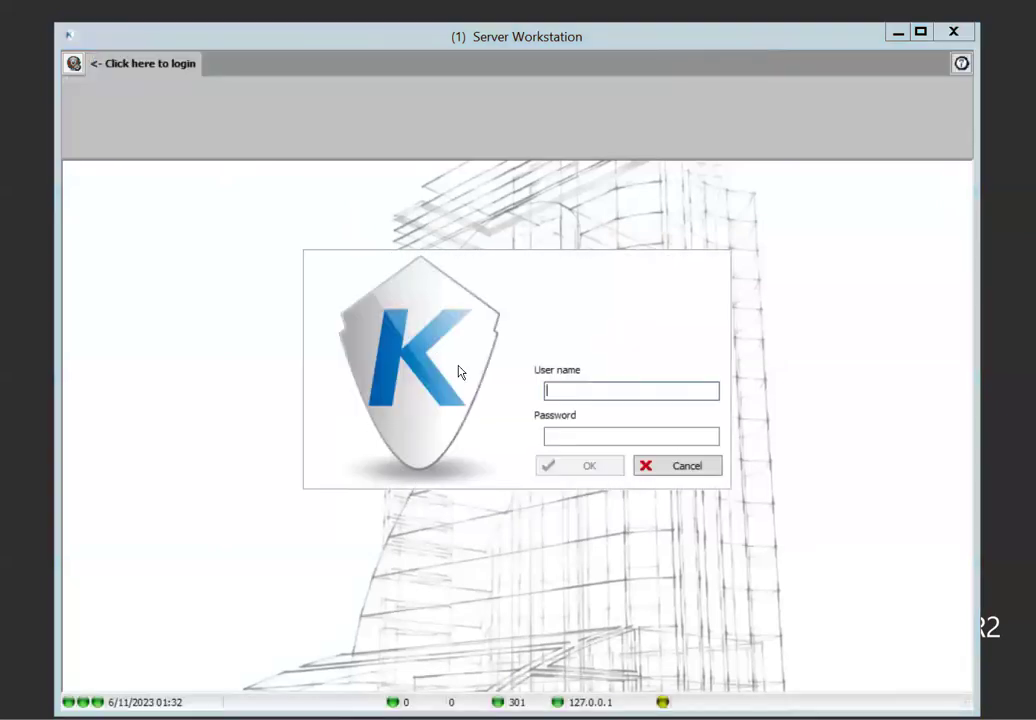
Log back in with the operator's user name and password, then widen the window again
text(kantech)
key(Tab)
text(kantech)
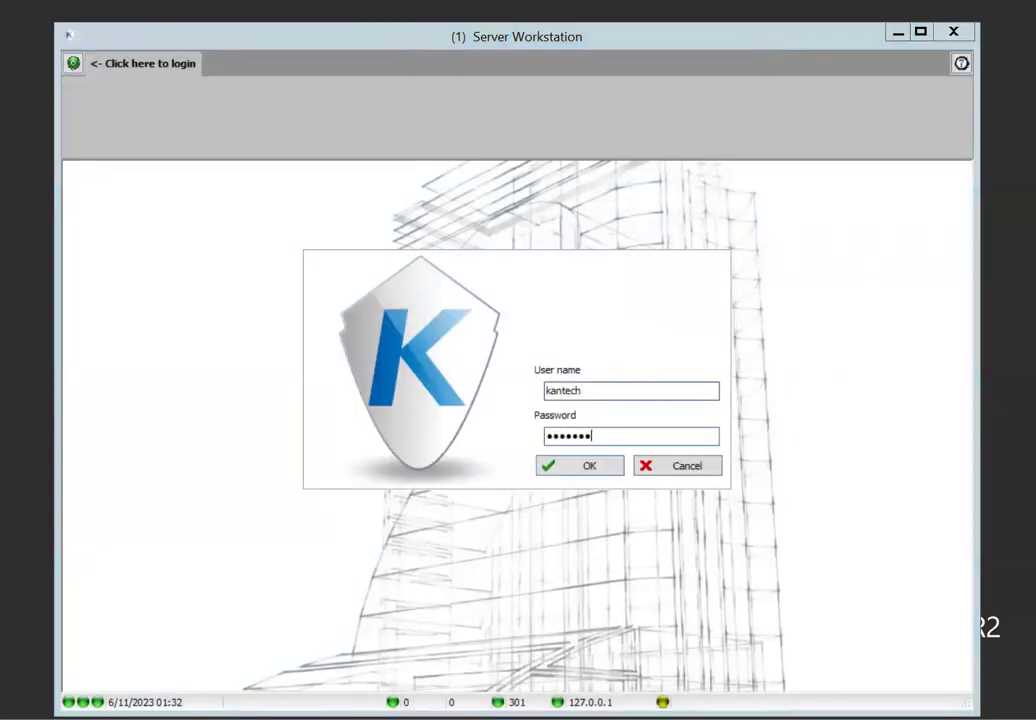
key(Return)
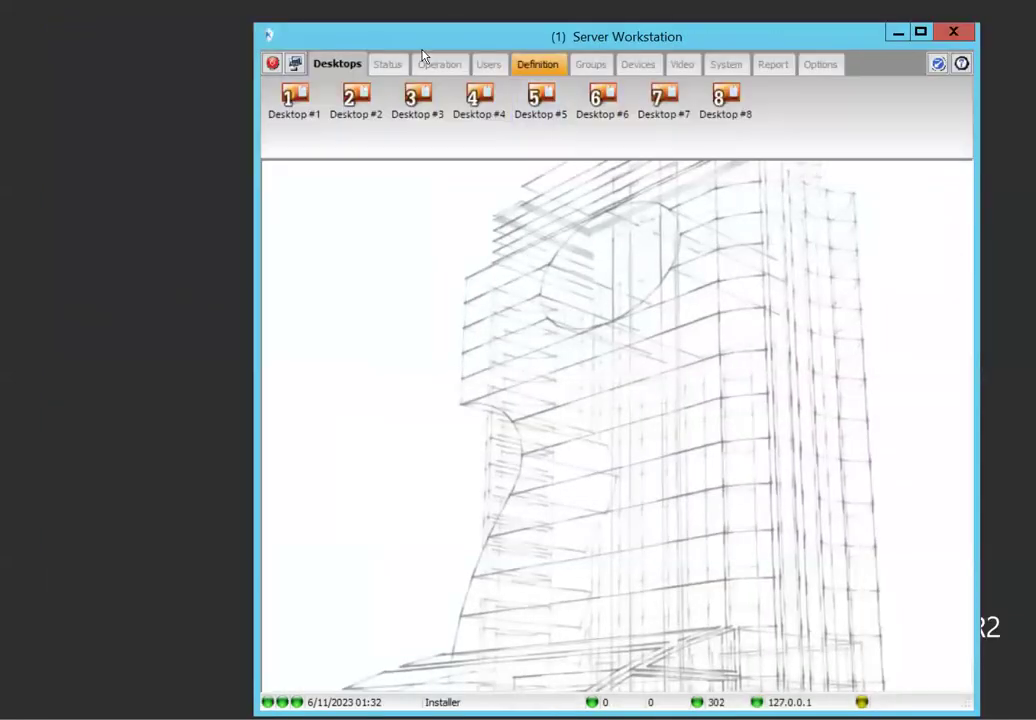
drag(254, 169, 49, 146)
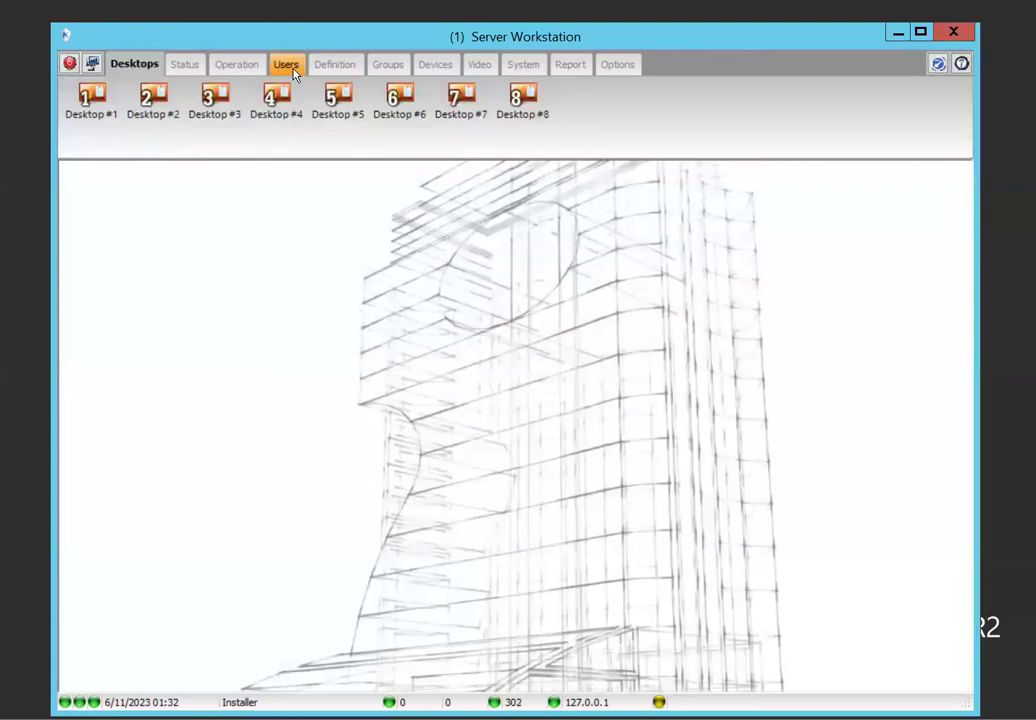
In the Card Type window, delete the Senegal card type
click(290, 66)
click(340, 108)
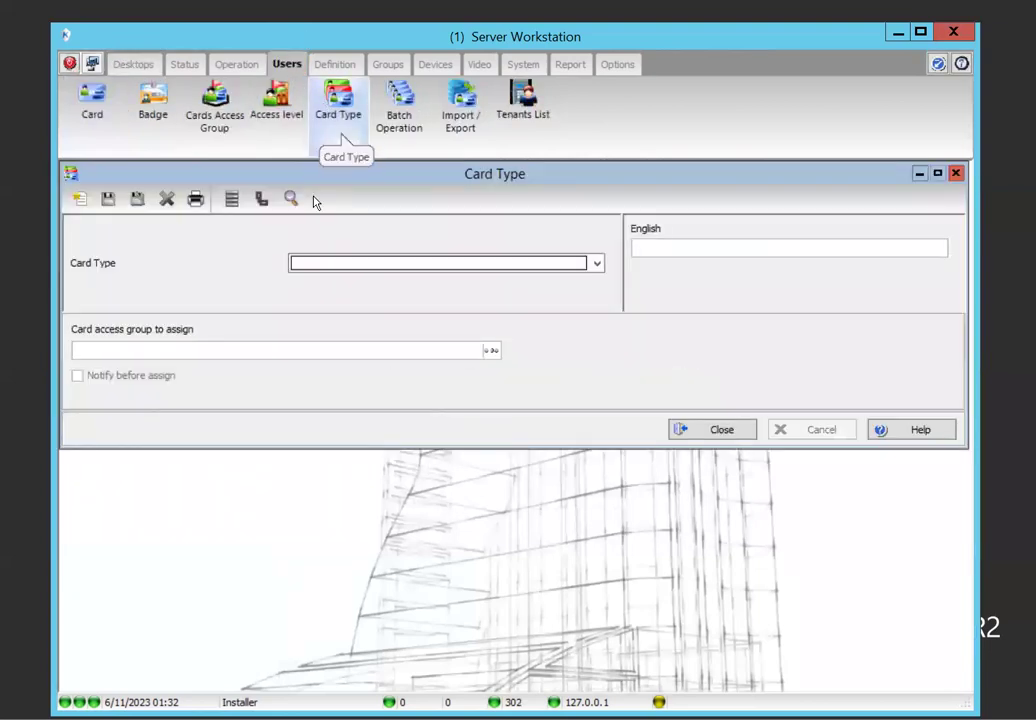
click(331, 268)
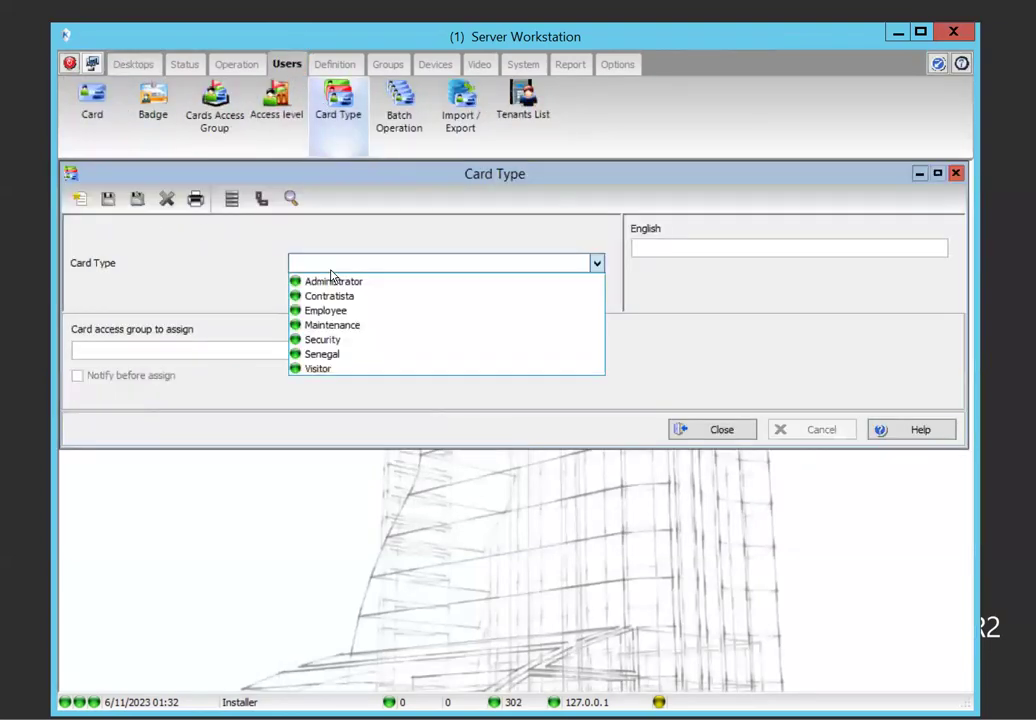
click(333, 340)
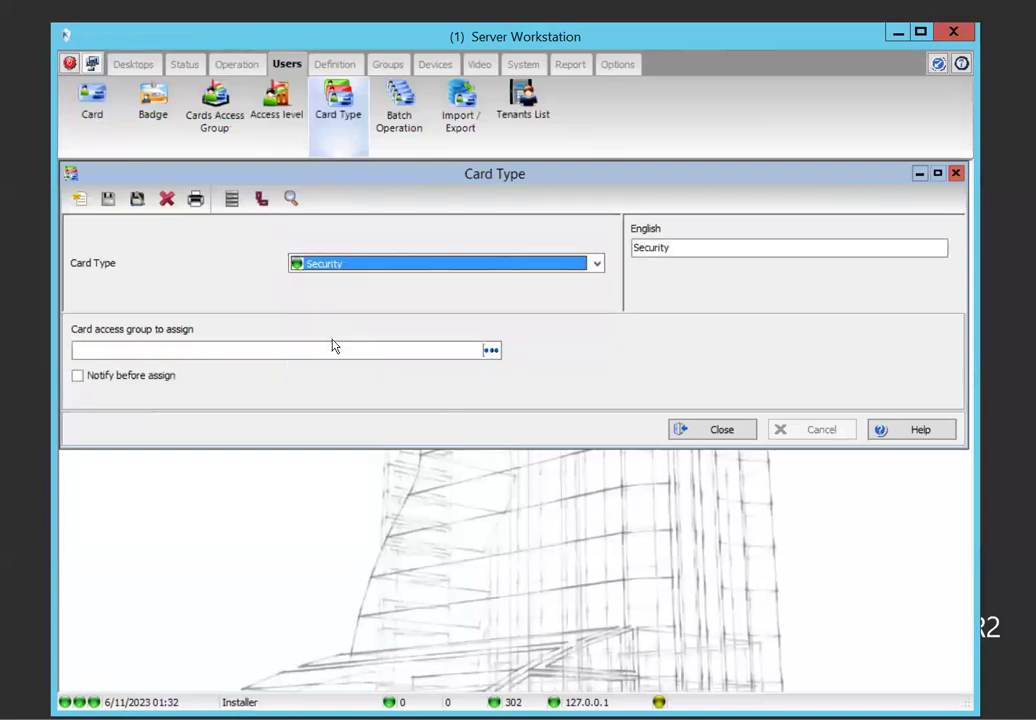
click(313, 266)
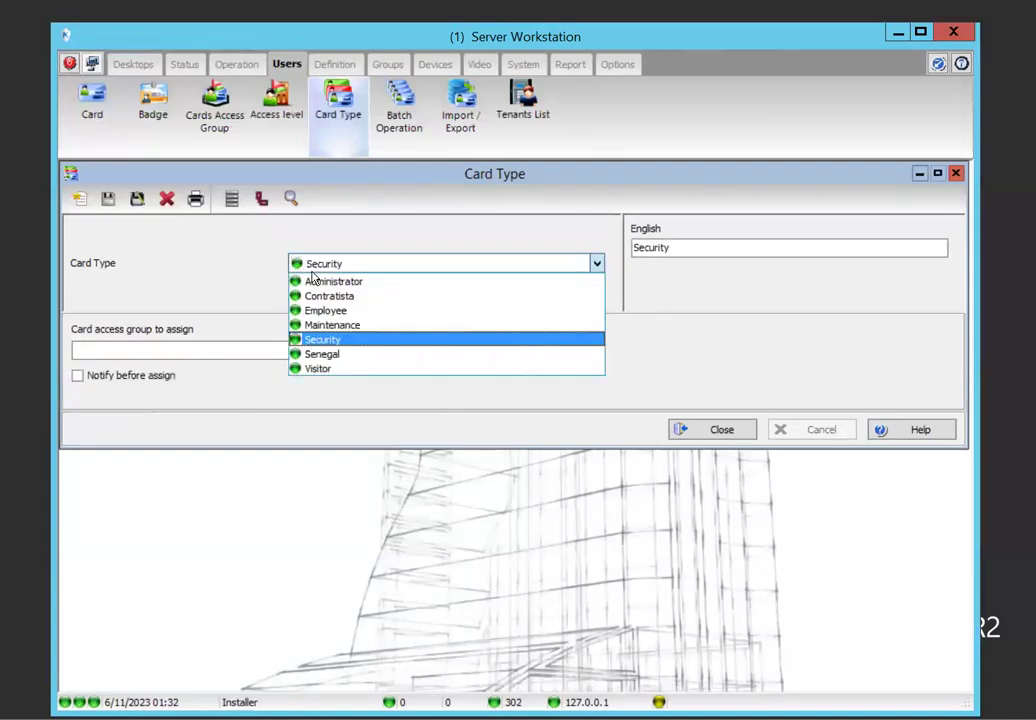
click(322, 354)
click(166, 199)
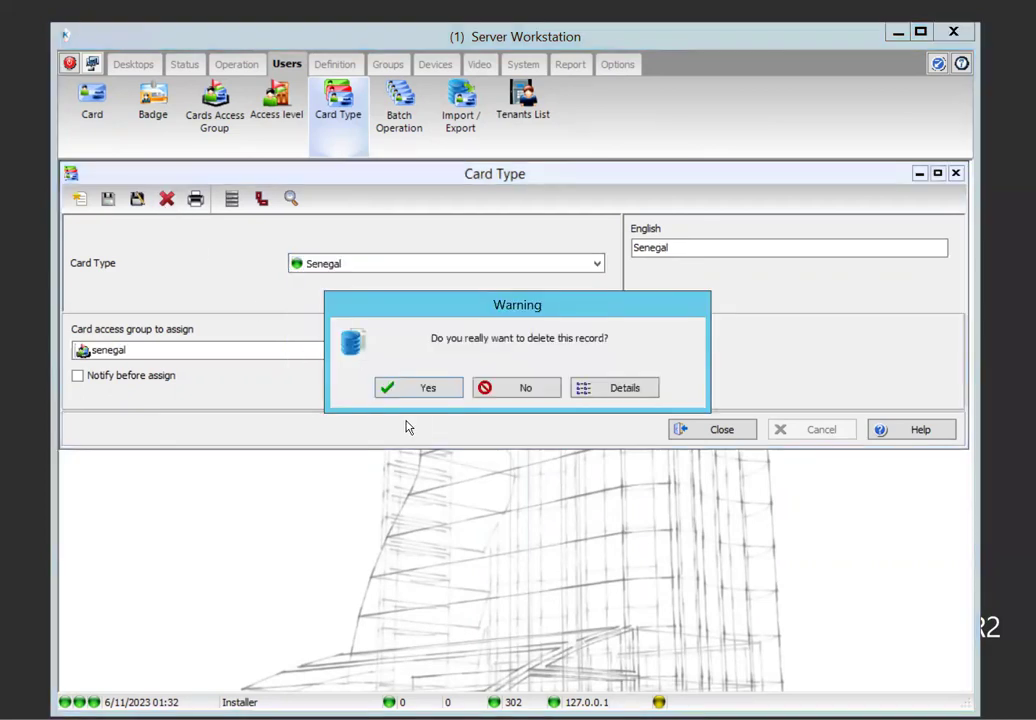
click(350, 388)
Delete the Contratista card type and review the remaining card types
click(358, 264)
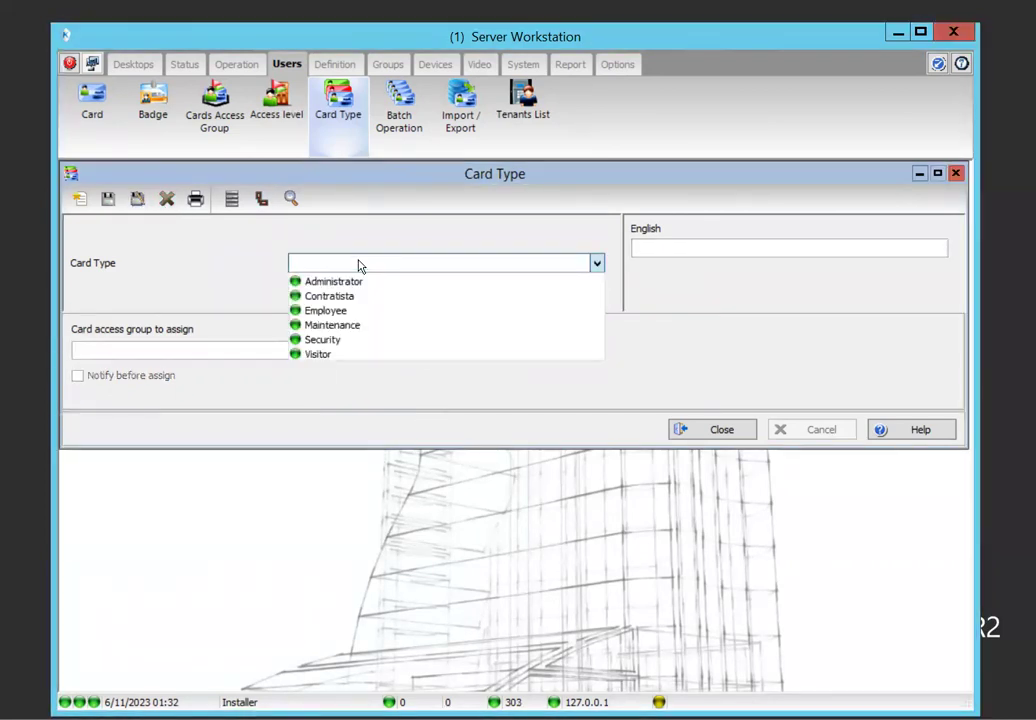
click(355, 296)
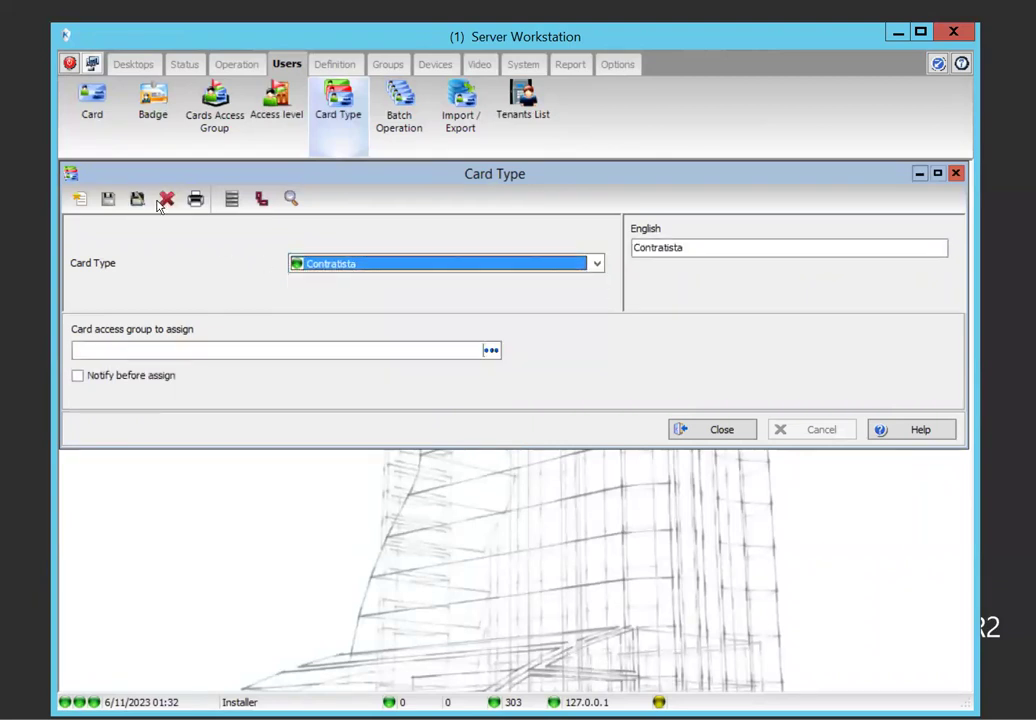
click(166, 199)
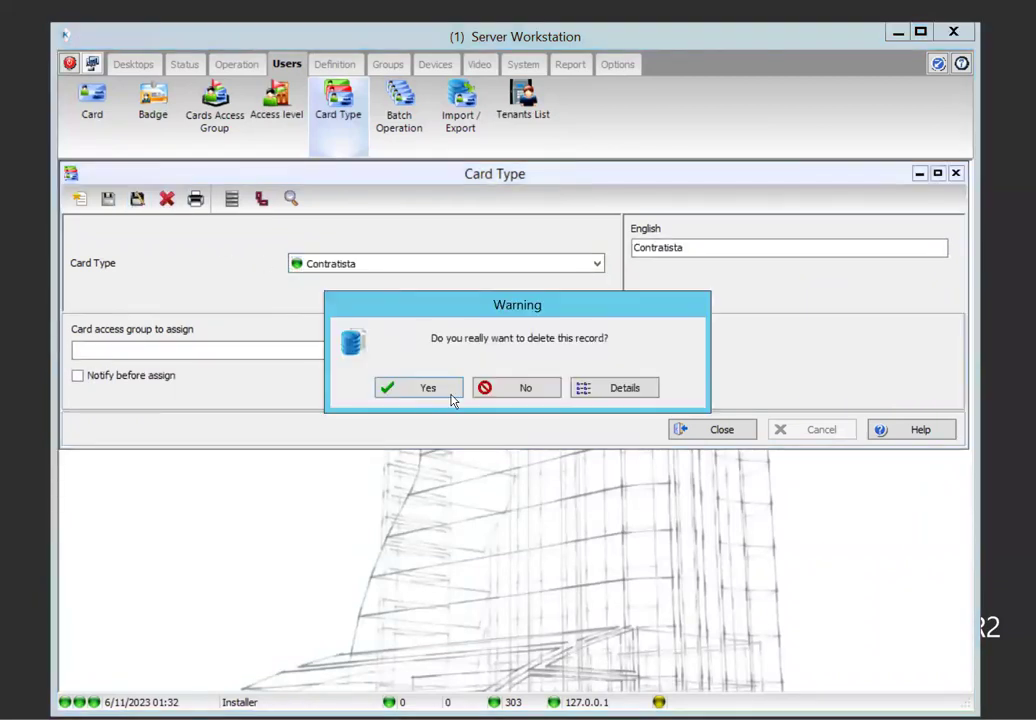
click(451, 393)
click(365, 266)
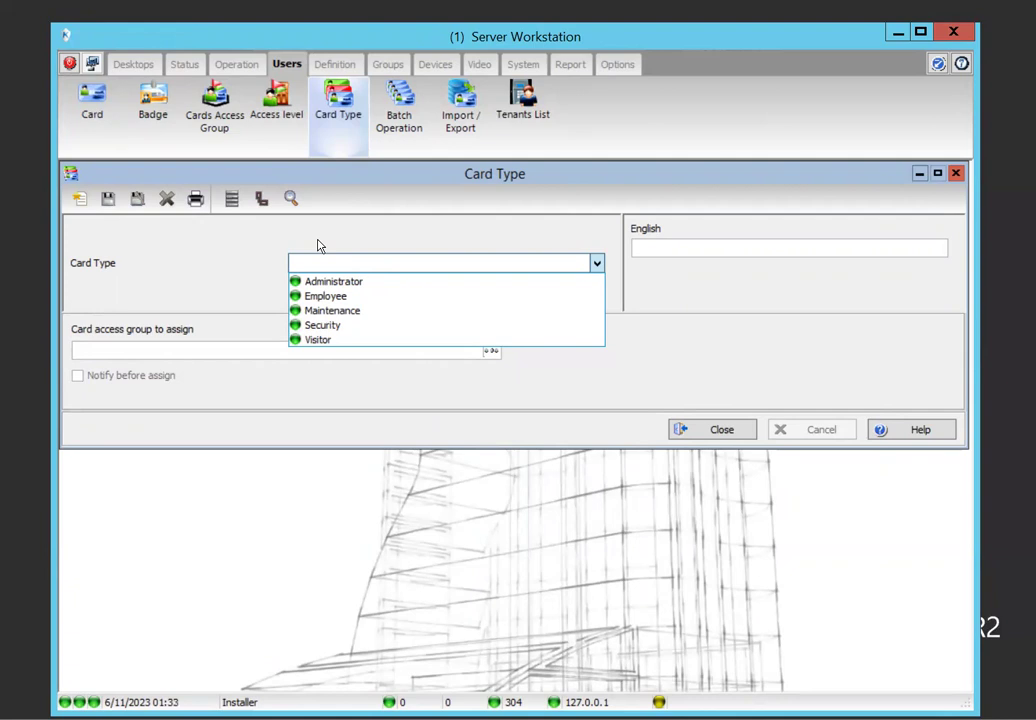
click(231, 293)
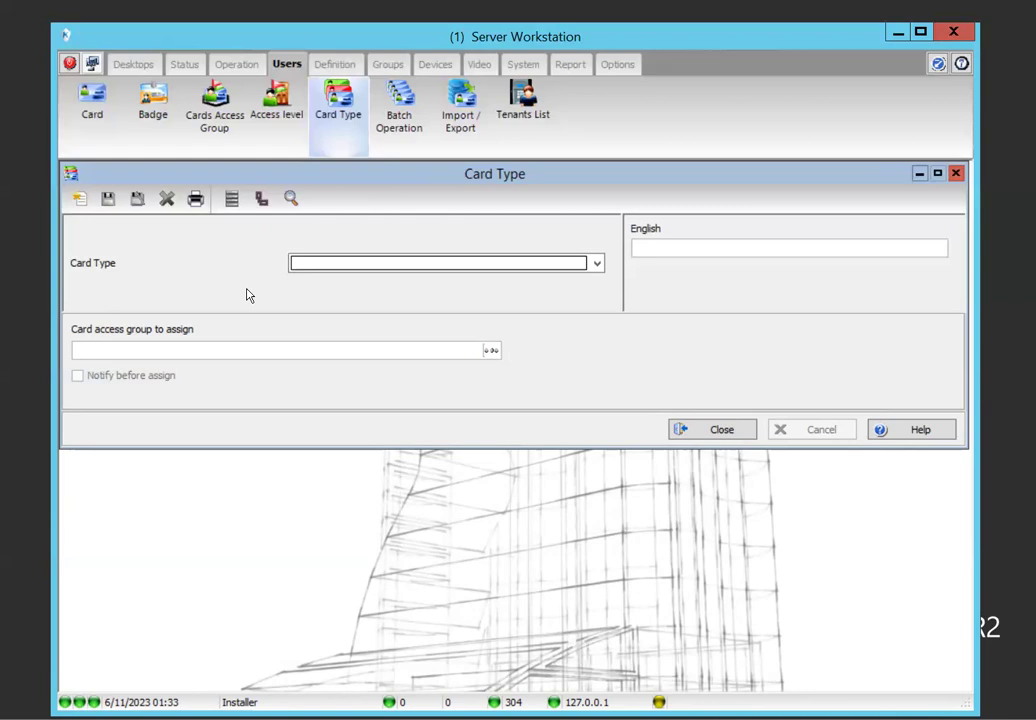
Close the Card Type window
click(703, 432)
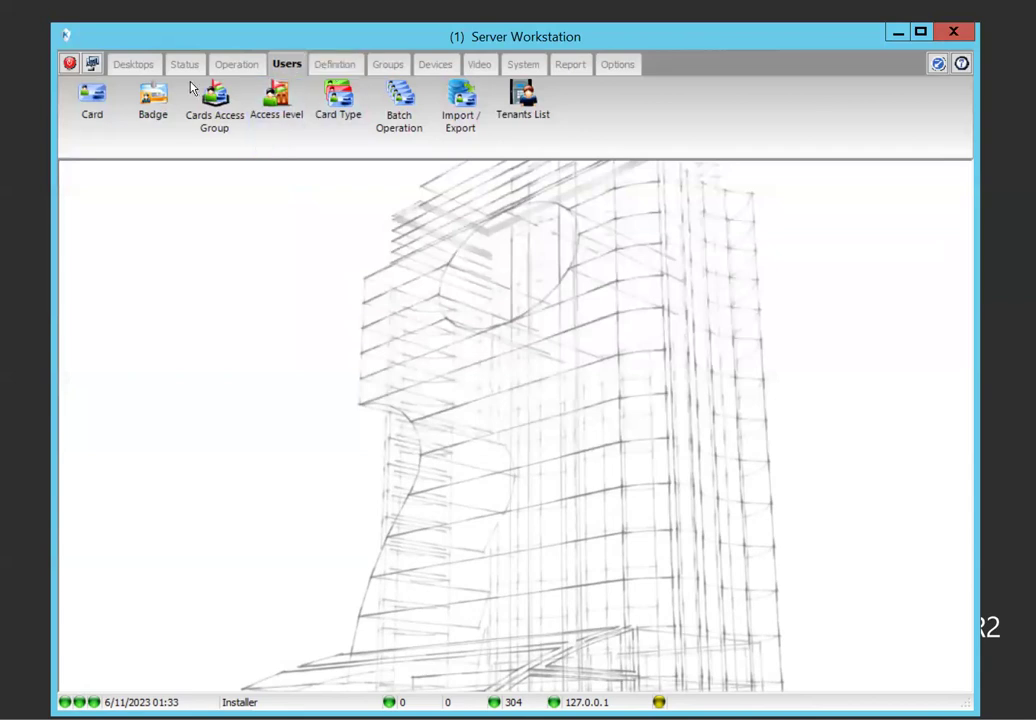
Review Saint-Louis doors 01.01 and 04.01 under the SENEGAL site, then close the Door list
click(240, 66)
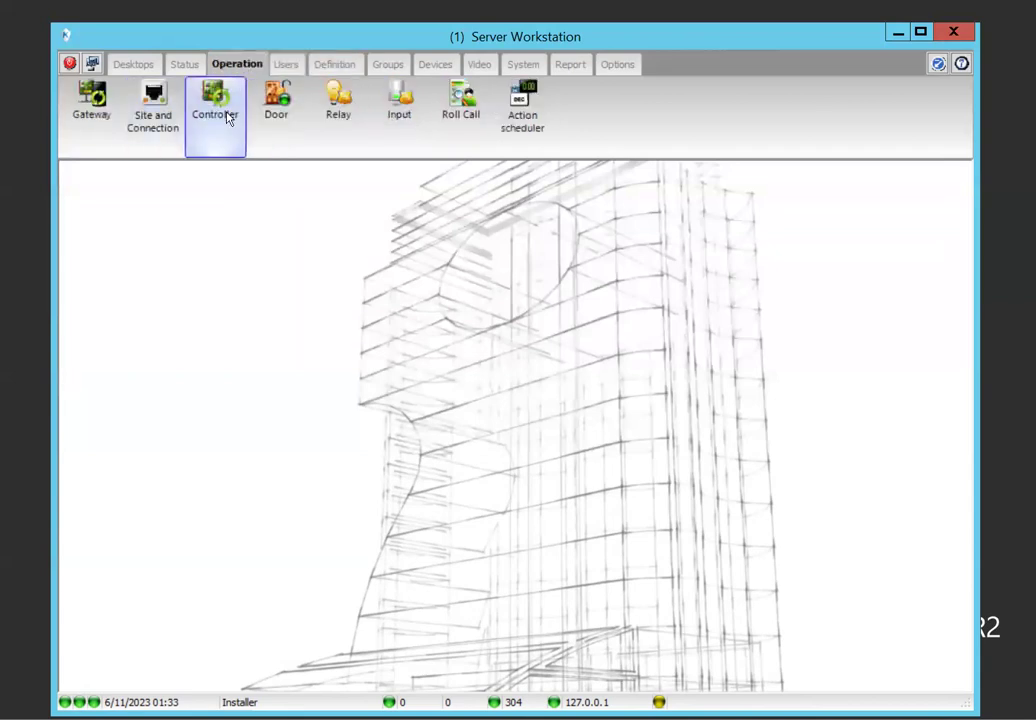
click(276, 104)
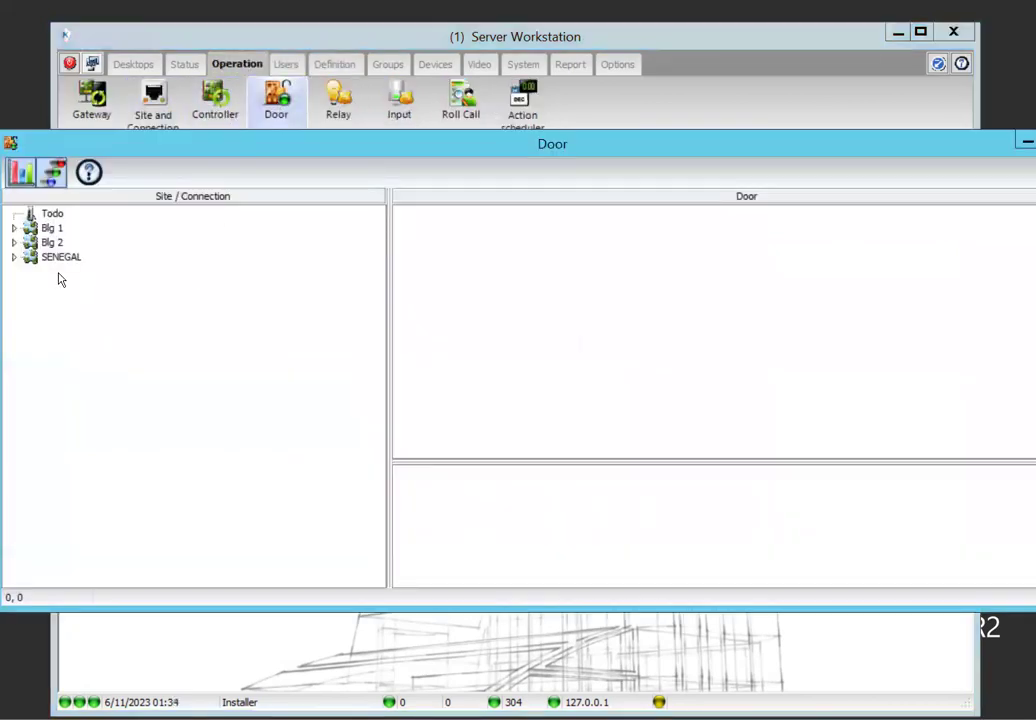
click(13, 257)
click(57, 272)
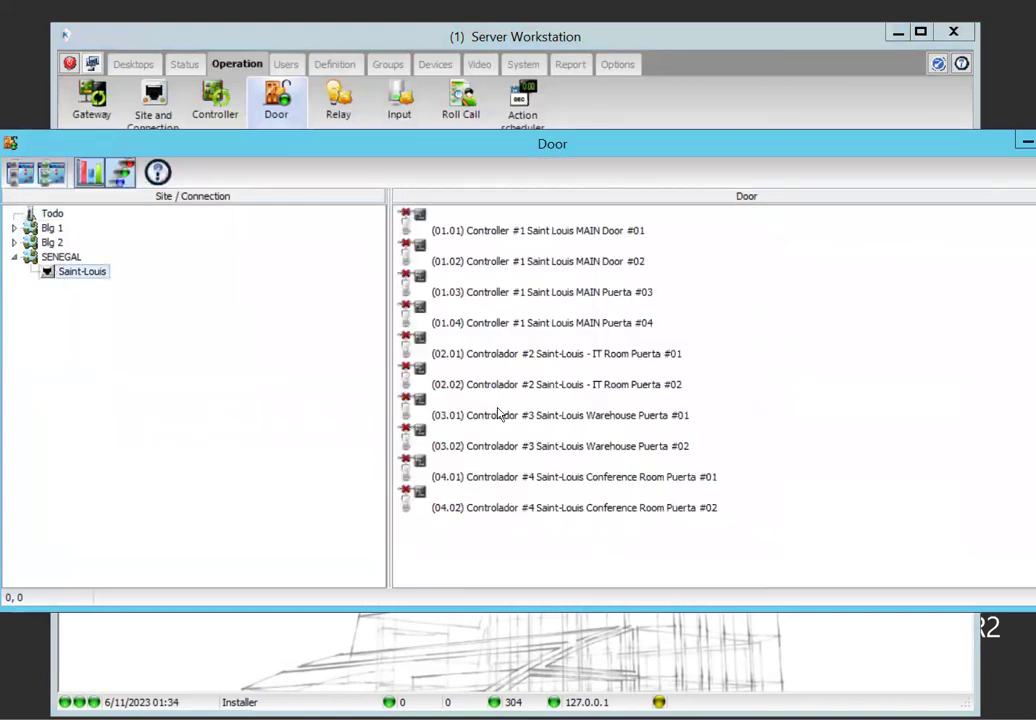
click(597, 236)
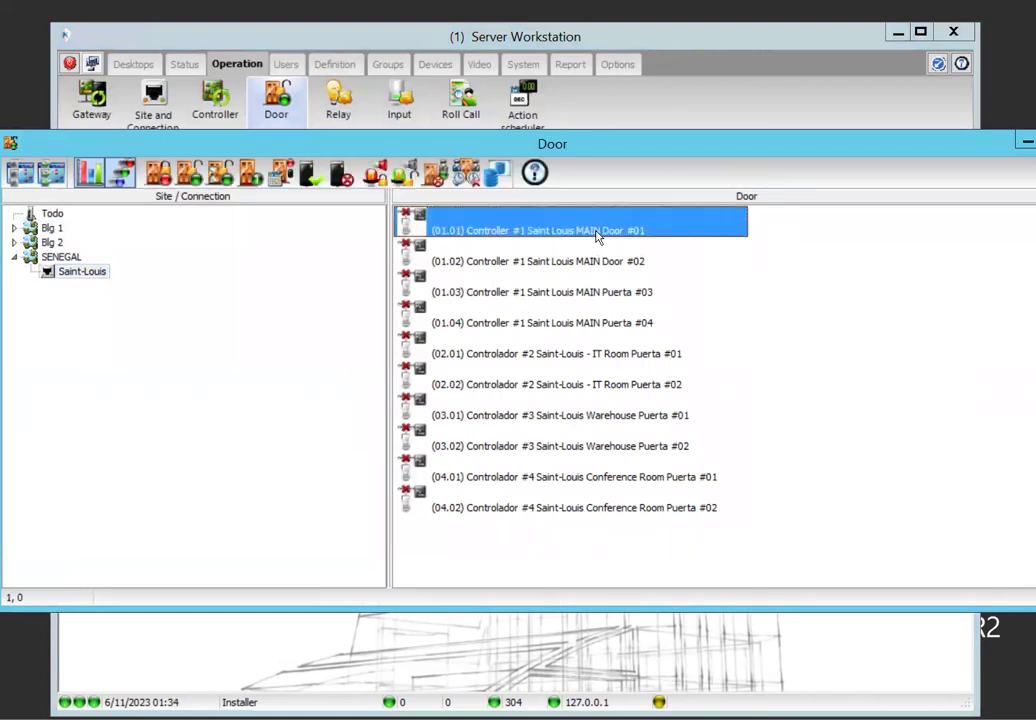
click(633, 480)
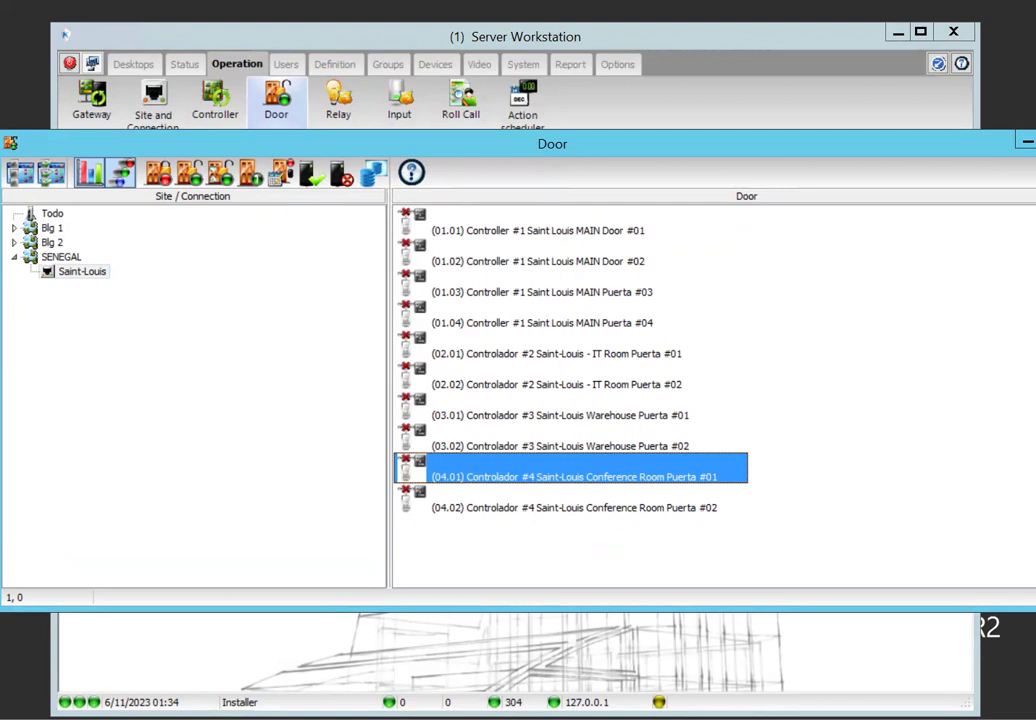
key(alt+F4)
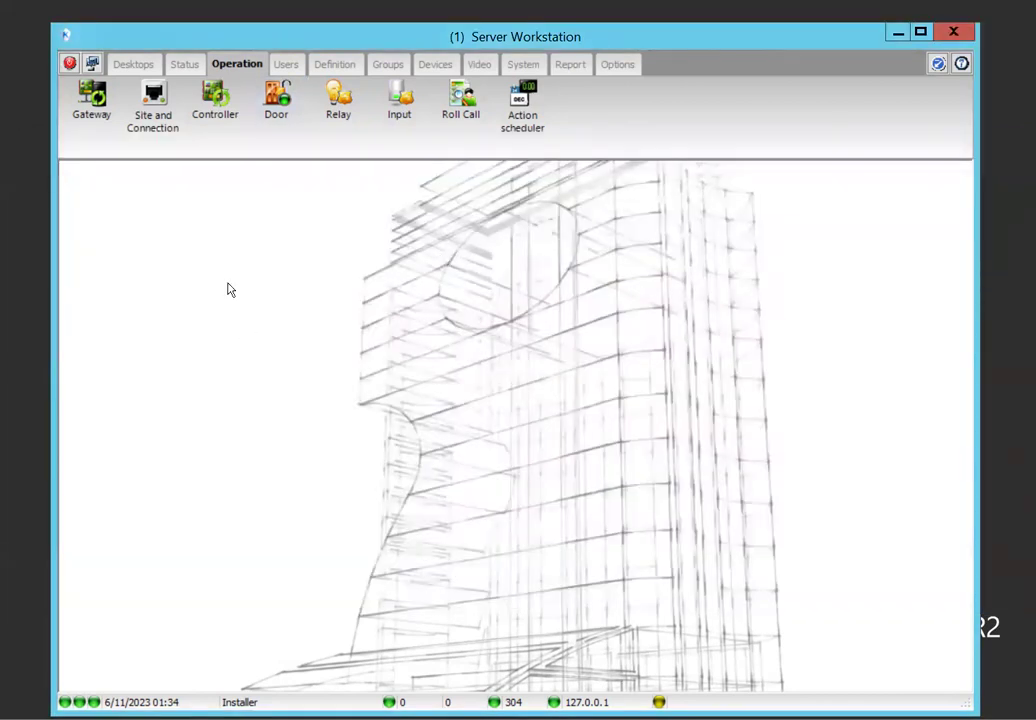
Create a new access level 'visitor Senegal site' for the SENEGAL site
click(288, 65)
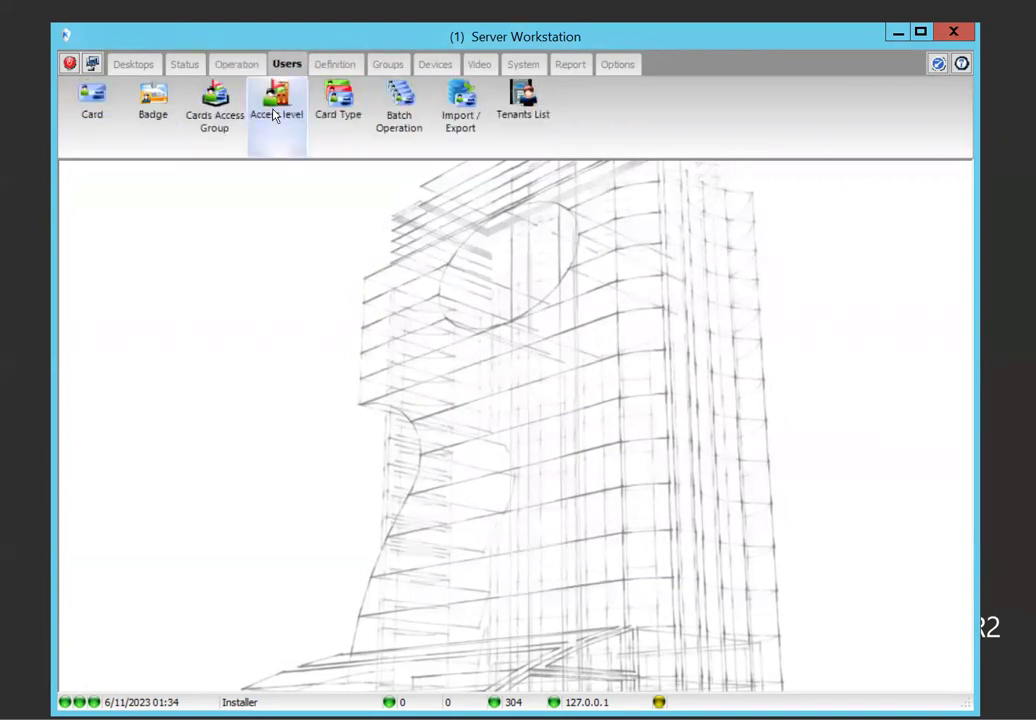
click(276, 116)
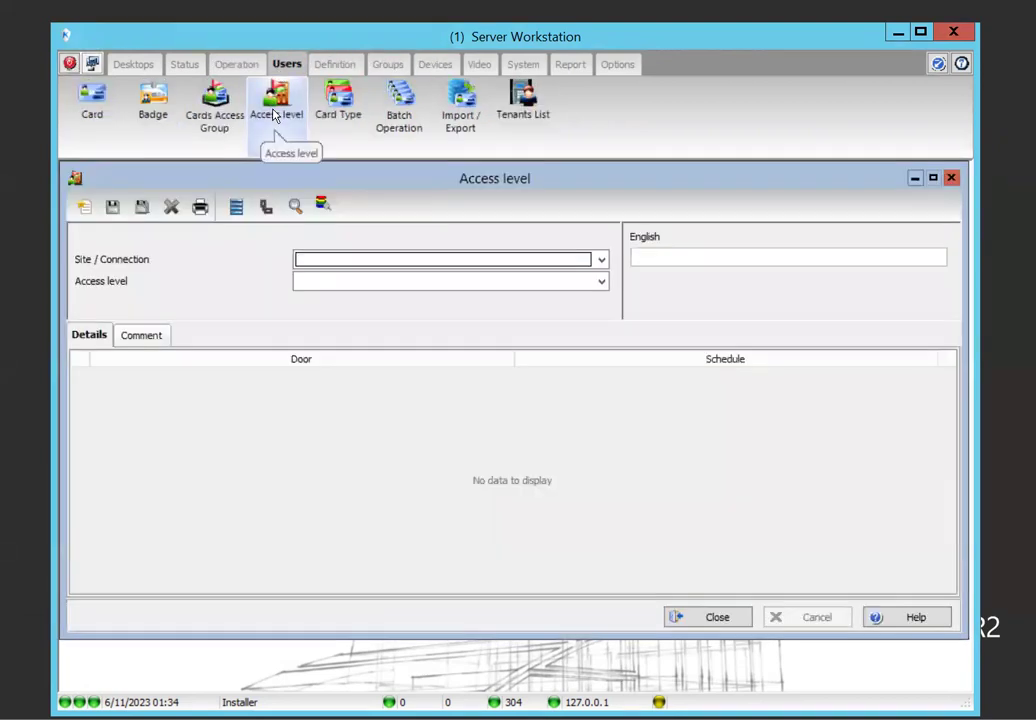
click(90, 210)
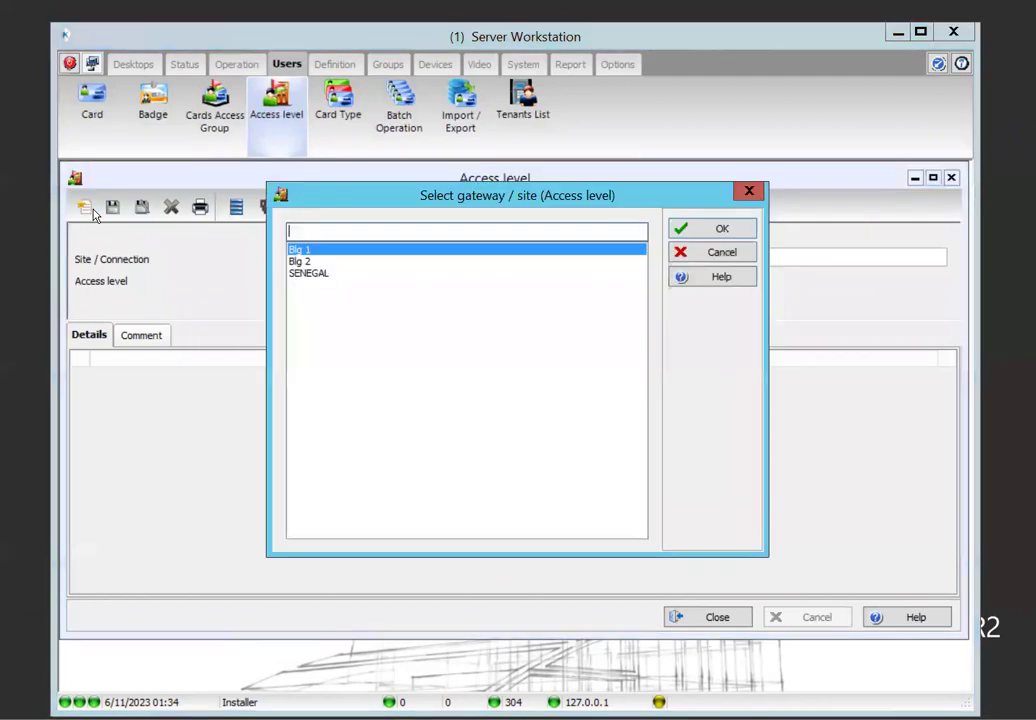
double_click(321, 278)
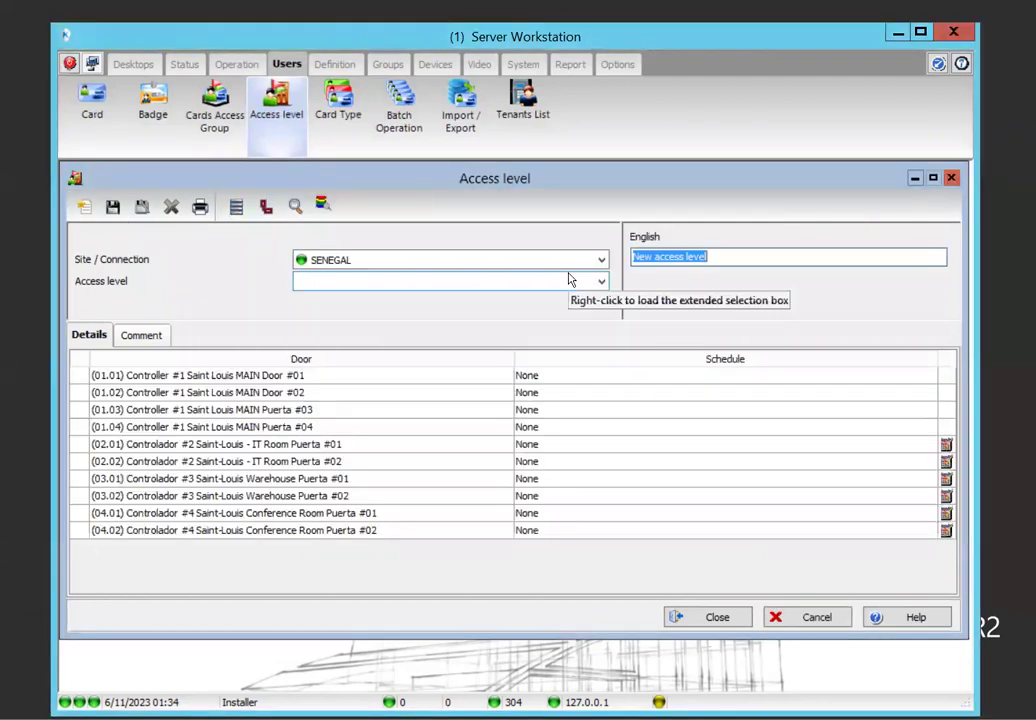
text(visito)
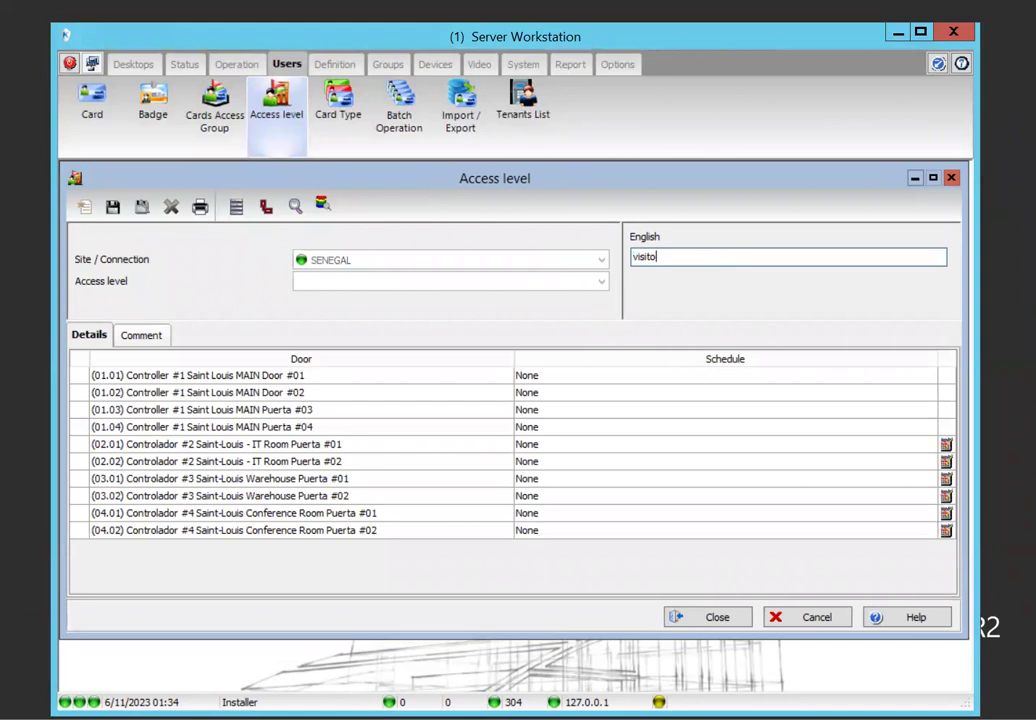
text(r Senegal site)
Schedule doors 01.01 and 04.01 to Door Mon To Fri- 8am to 4pm and close the editor
click(557, 375)
click(556, 377)
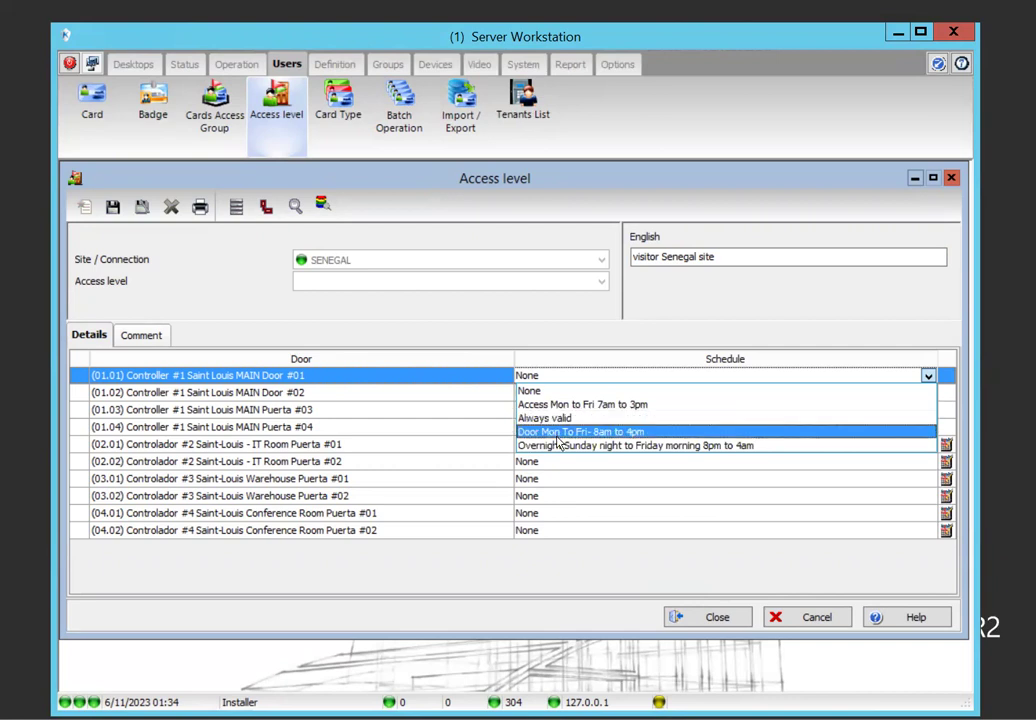
click(559, 432)
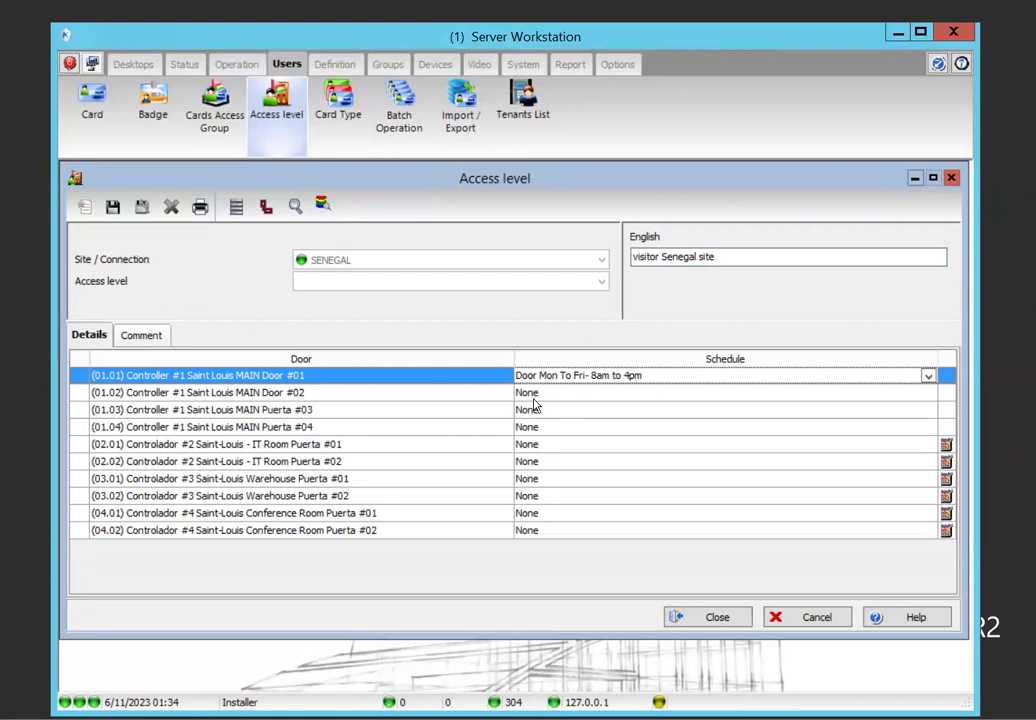
click(557, 521)
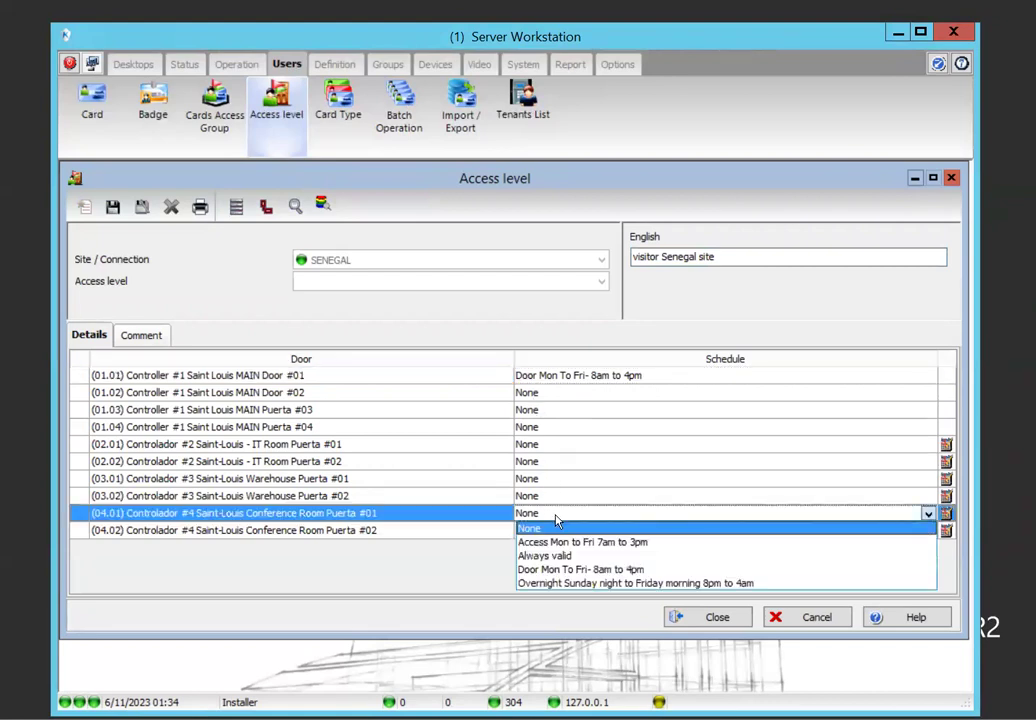
click(560, 572)
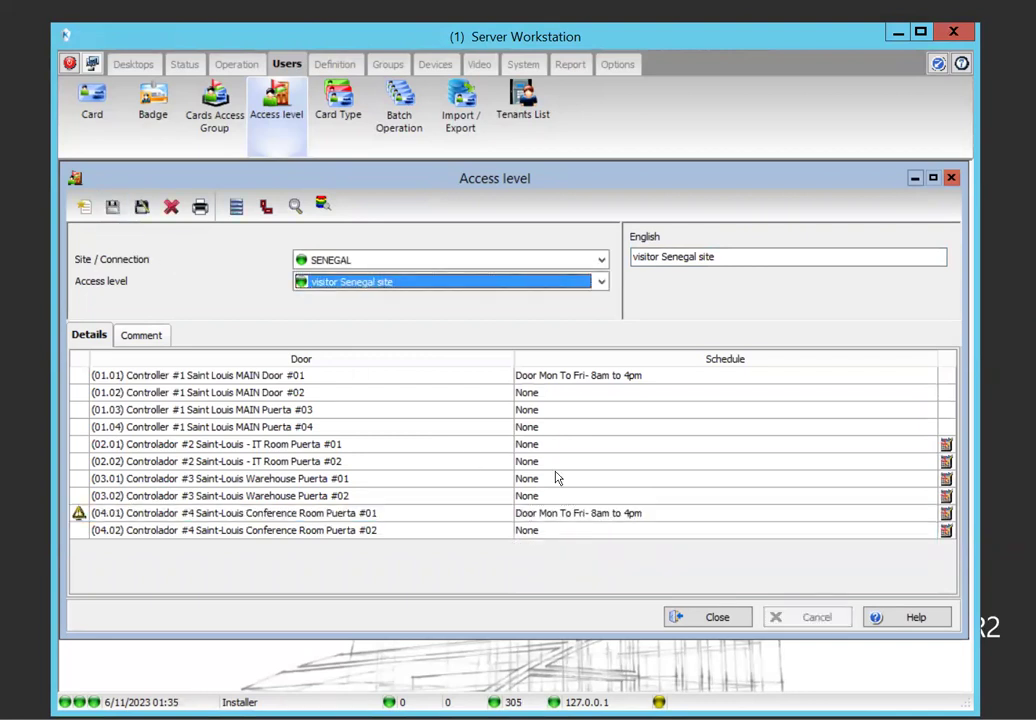
click(726, 620)
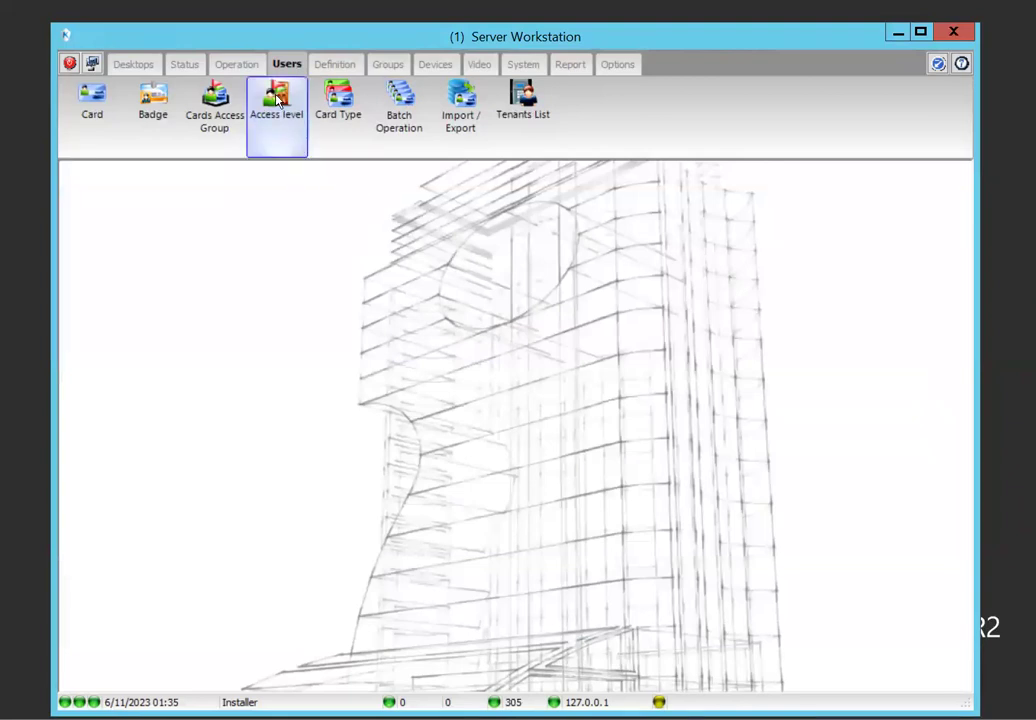
Open the Cards Access Group editor and select the Blg 1 site row
click(214, 106)
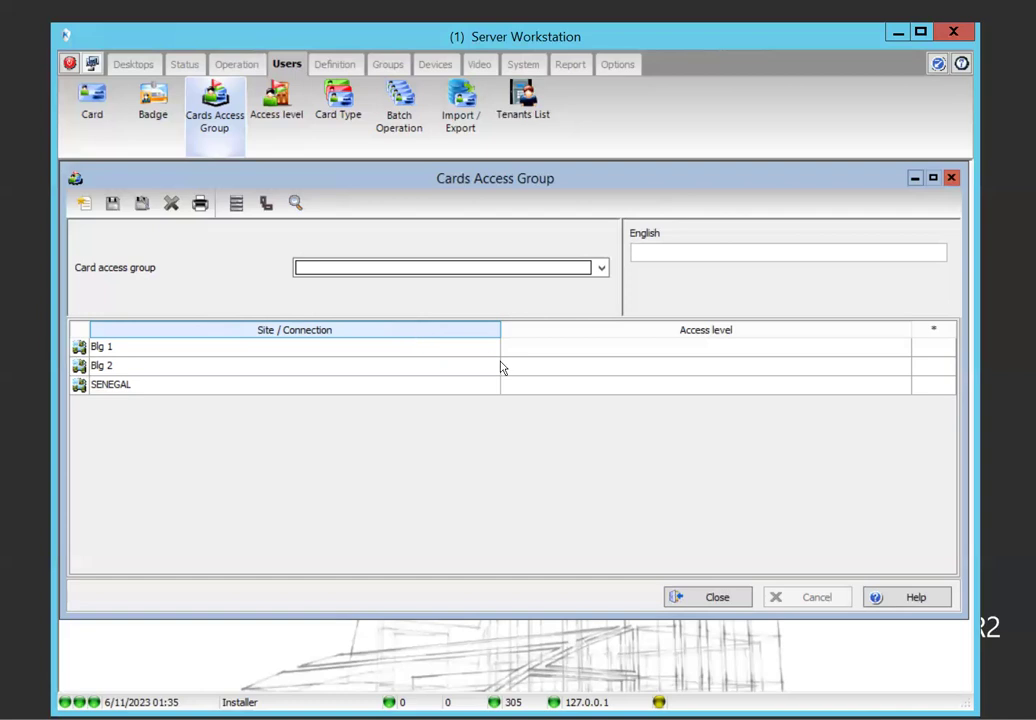
click(535, 356)
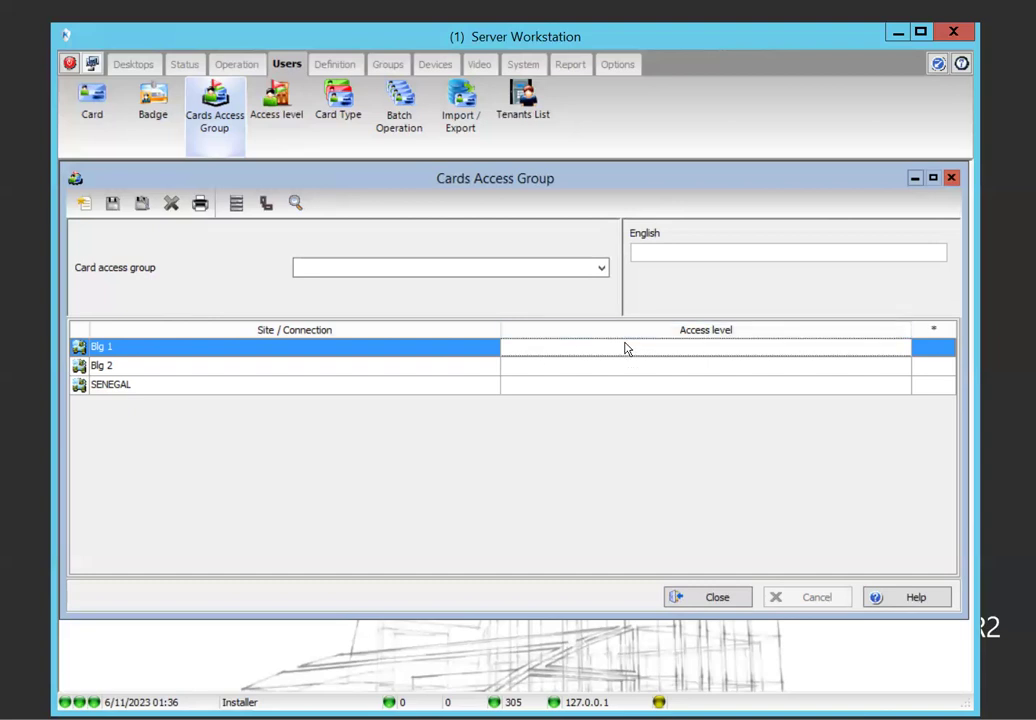
Create and save card access group 'Senegal' with SENEGAL set to visitor Senegal site
click(85, 203)
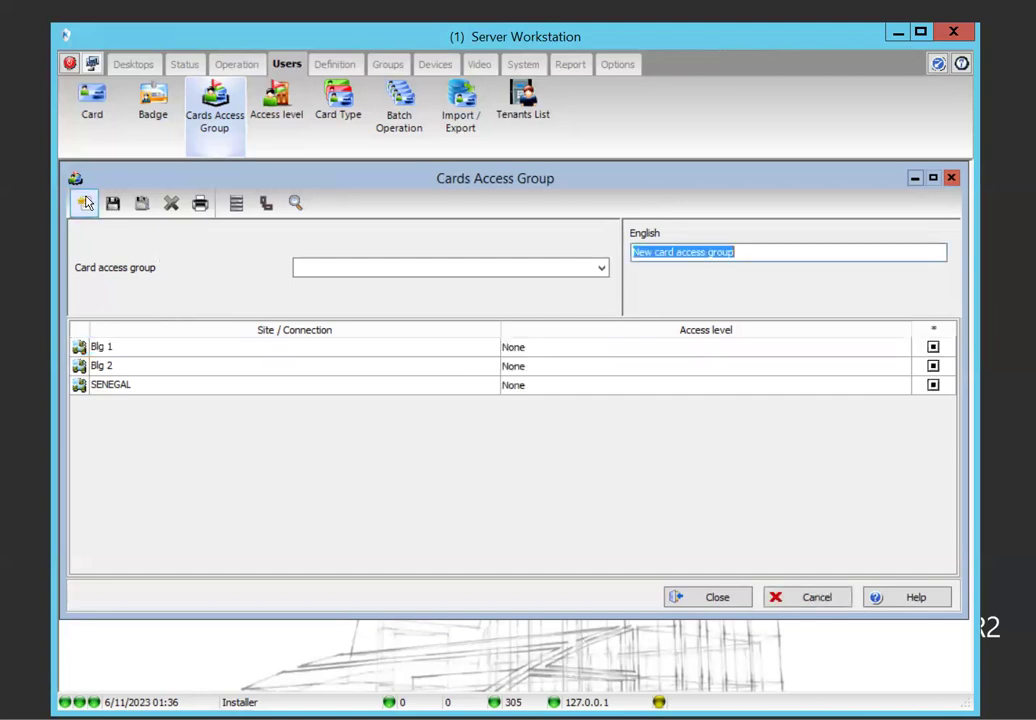
text(Seg)
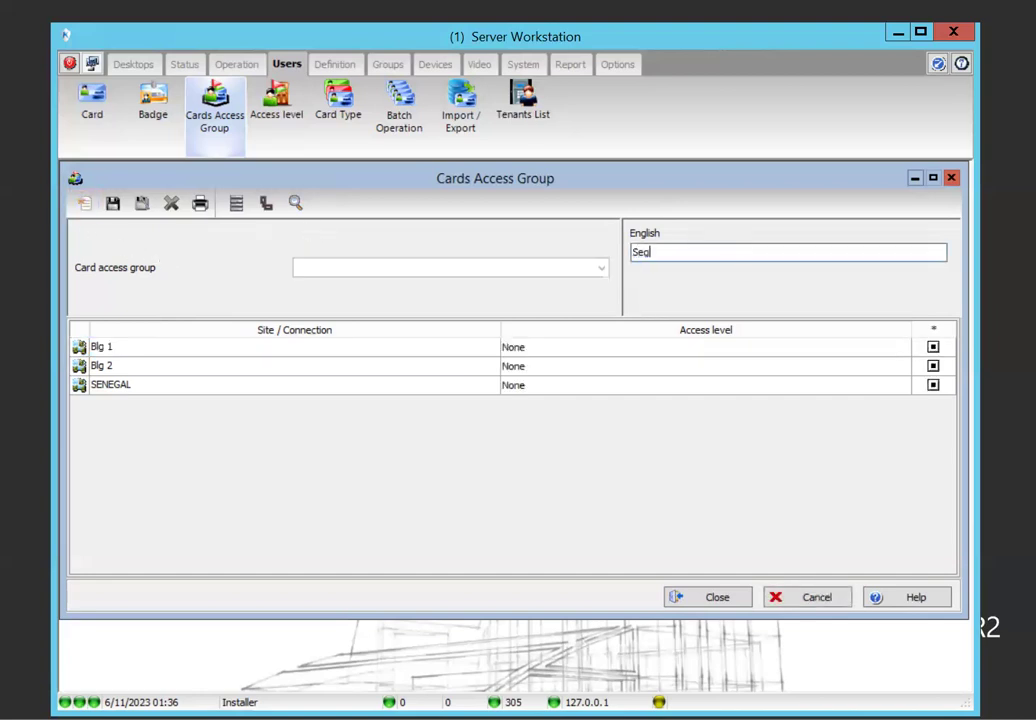
text(enal)
key(BackSpace)
key(BackSpace)
key(BackSpace)
key(BackSpace)
key(BackSpace)
text(negal)
click(566, 388)
click(565, 389)
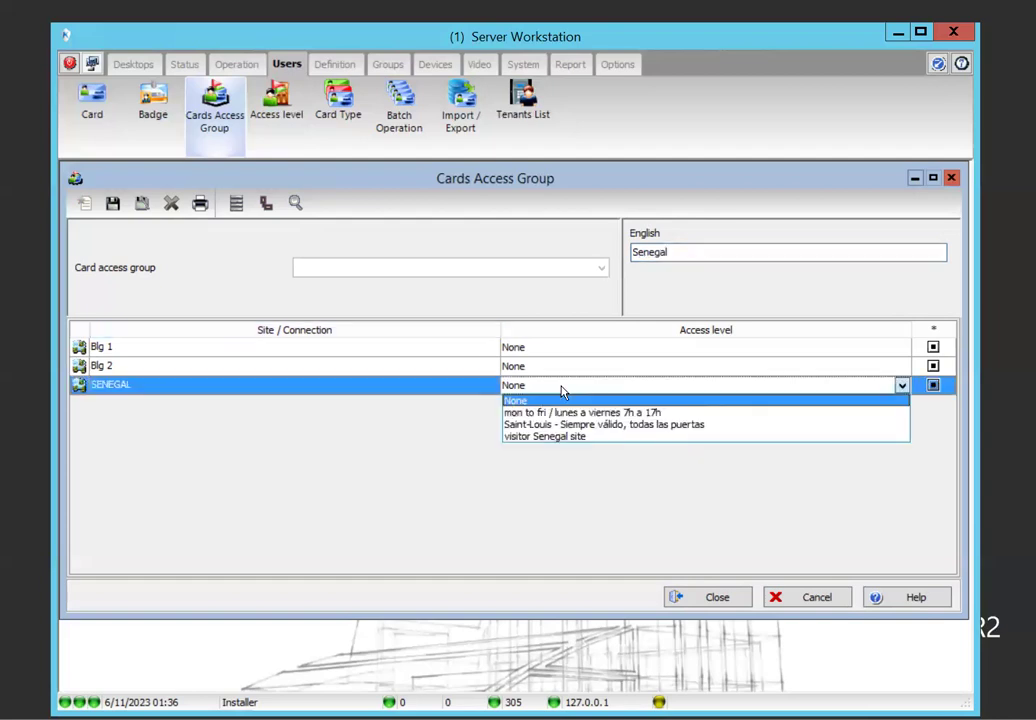
click(548, 437)
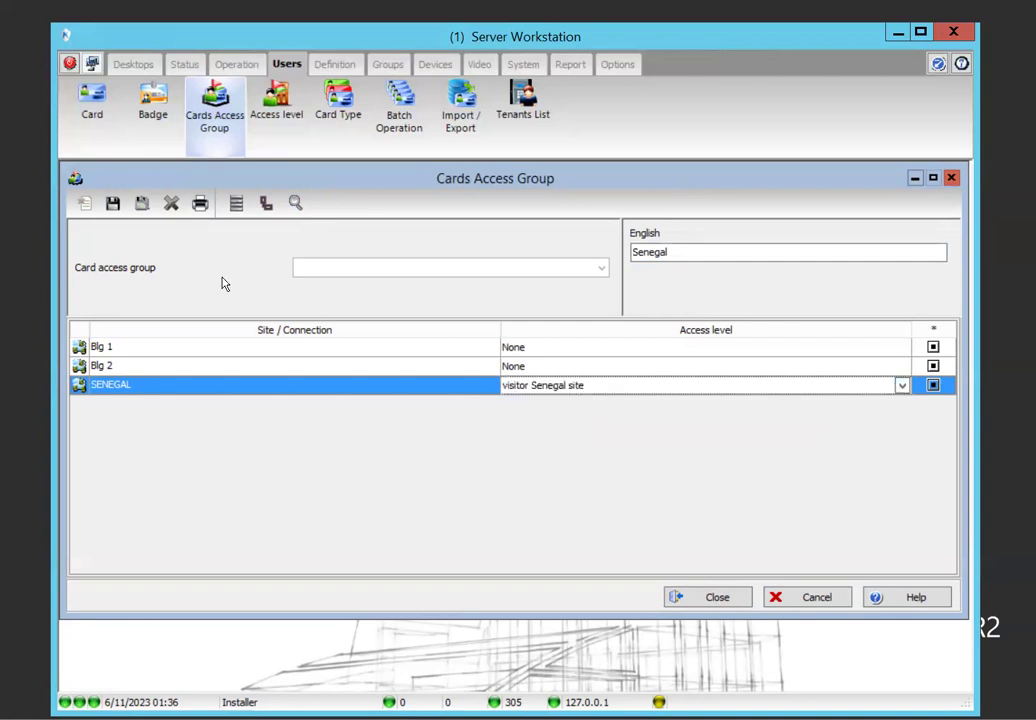
click(113, 204)
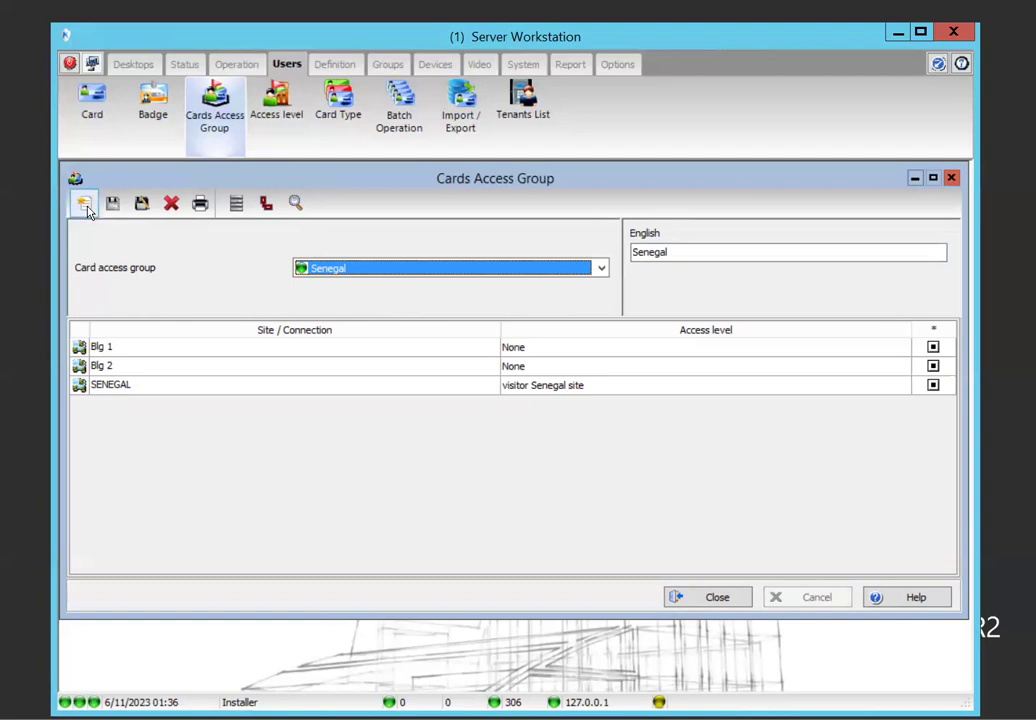
click(84, 203)
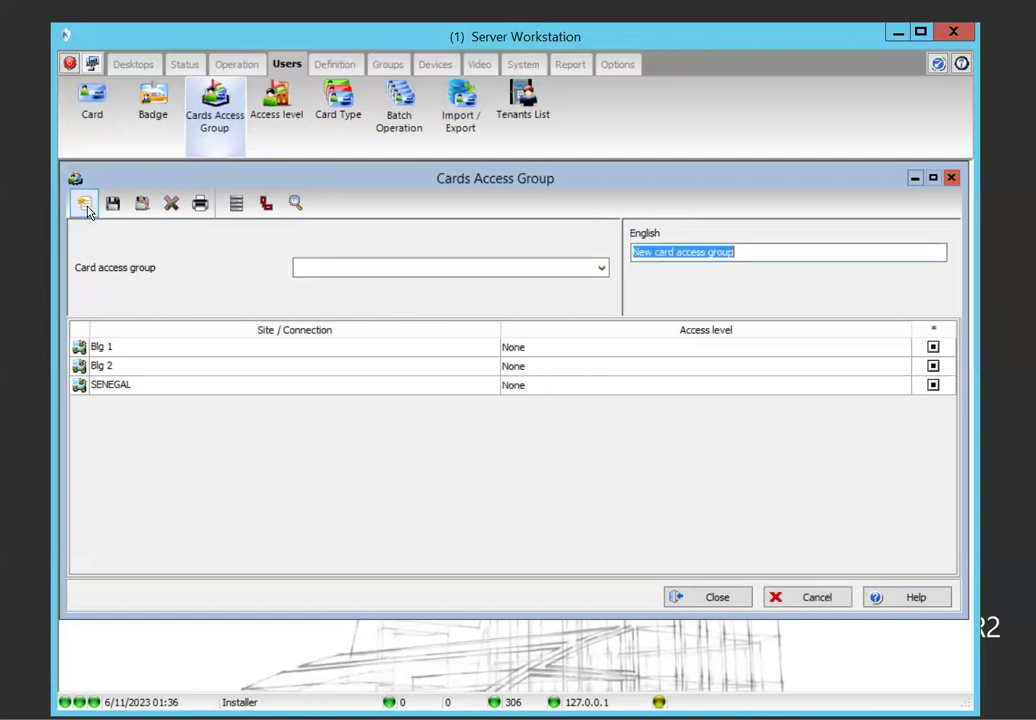
Give Blg 1, Blg 2 and SENEGAL the mon to fri / lunes a viernes 7h a 17h access level
click(545, 353)
click(545, 354)
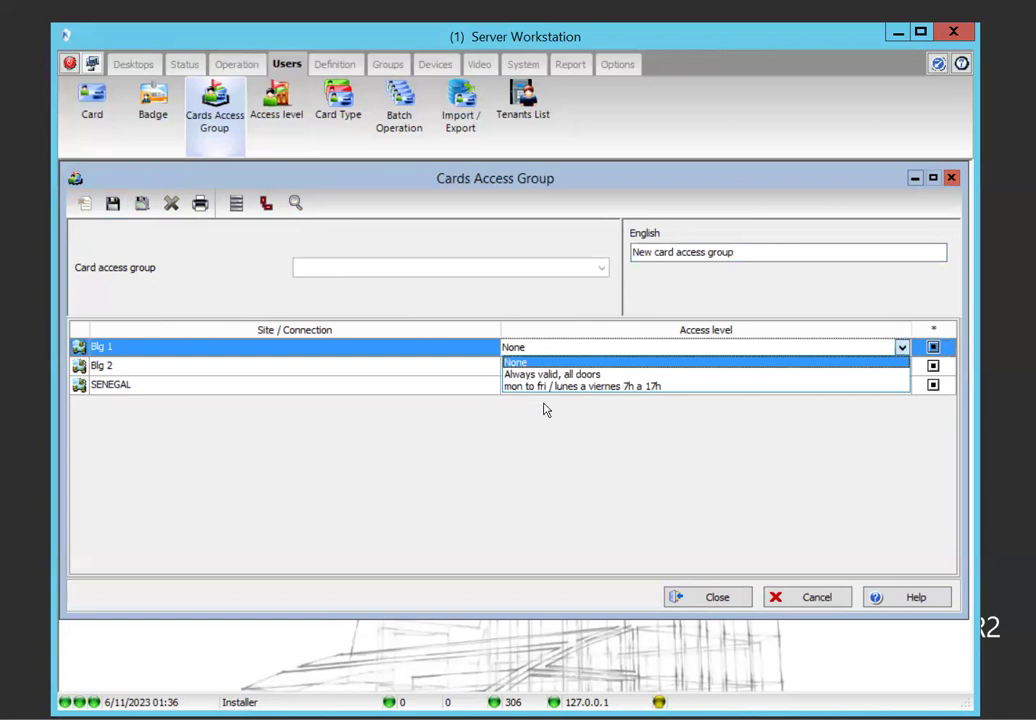
click(545, 386)
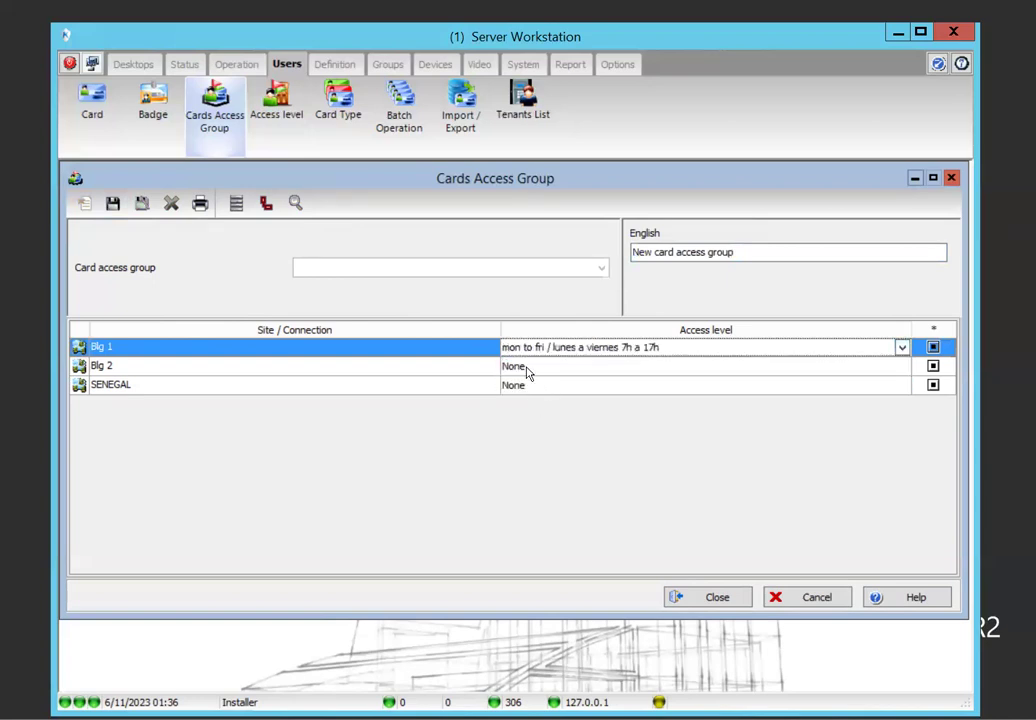
click(528, 367)
click(528, 368)
click(549, 417)
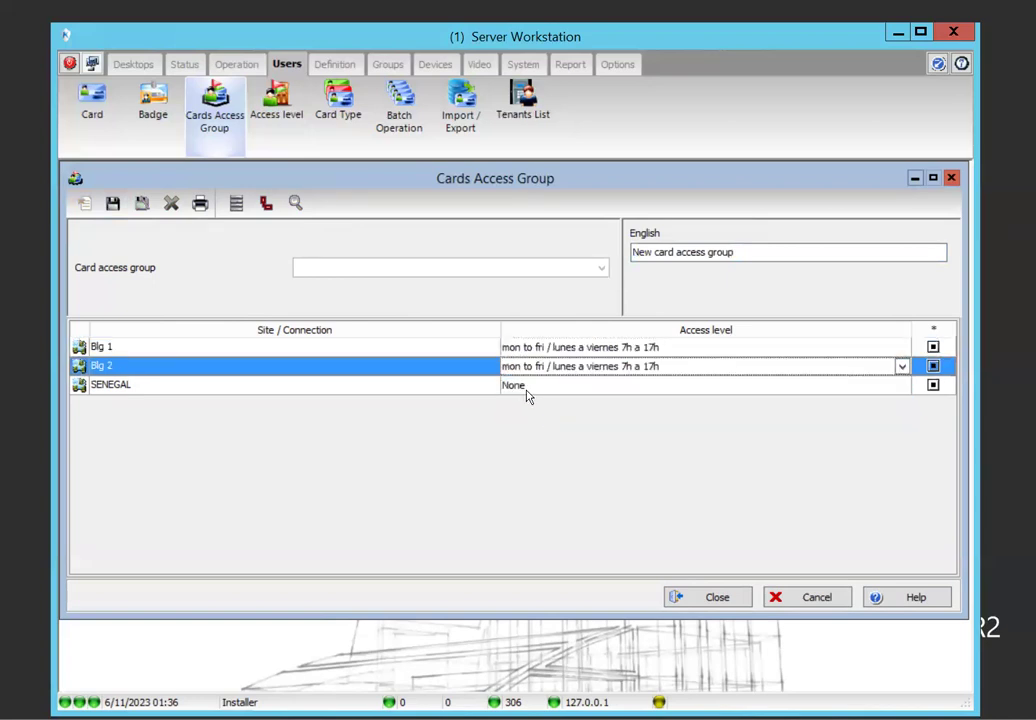
click(528, 397)
click(530, 395)
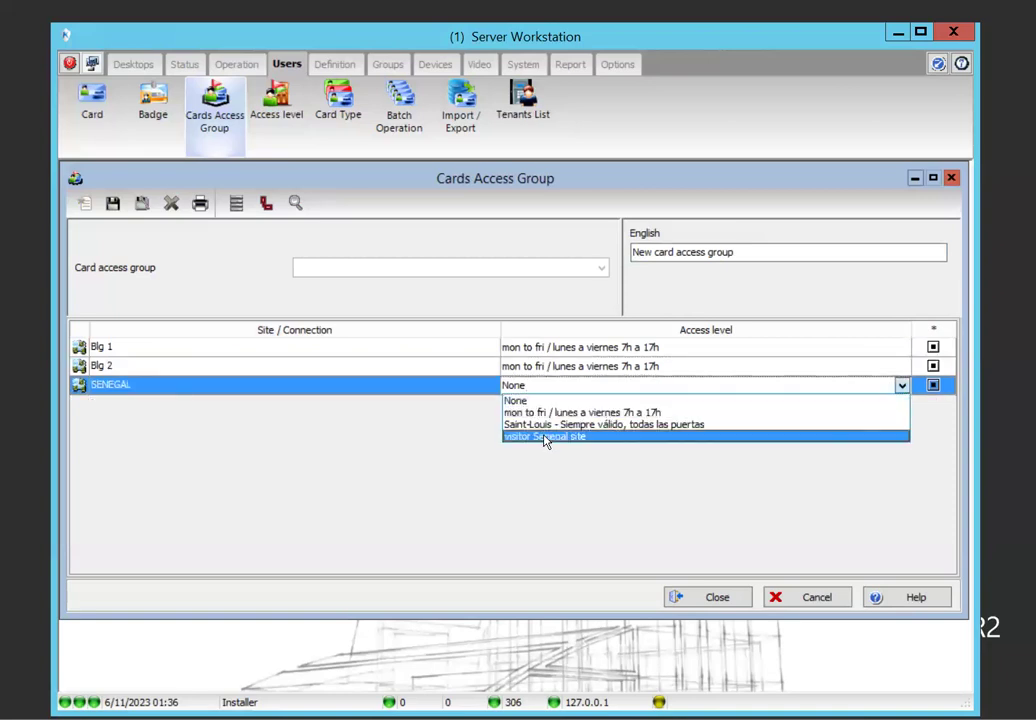
click(549, 412)
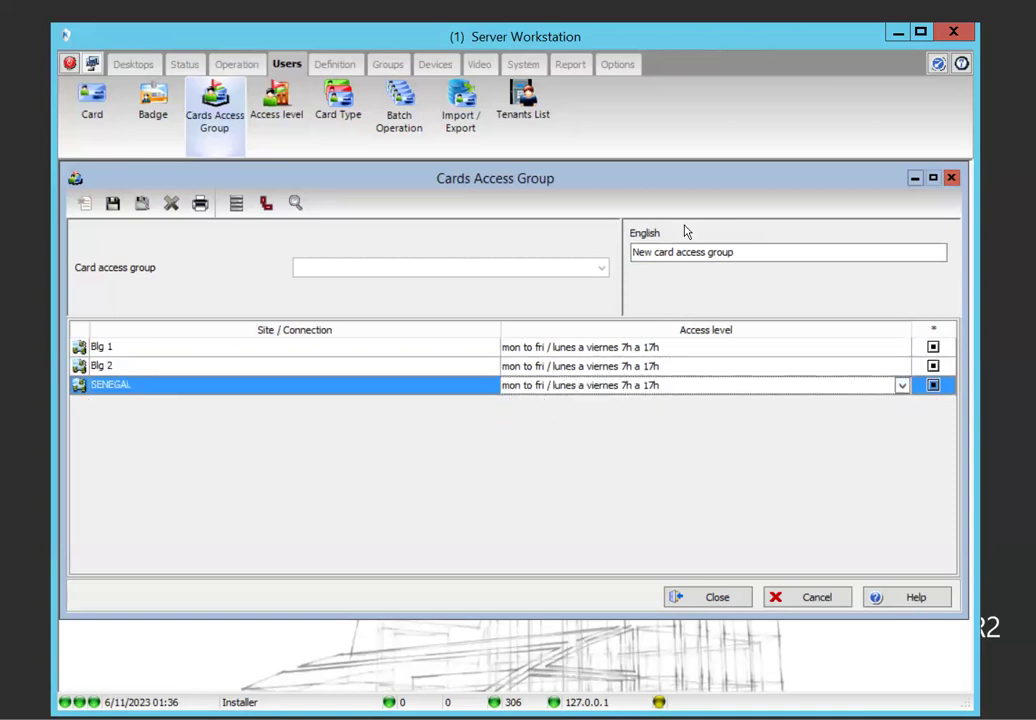
Name the group 'mon to fri / lunes a viernes 7h a 17h', save it and close the editor
click(745, 252)
drag(745, 252, 611, 251)
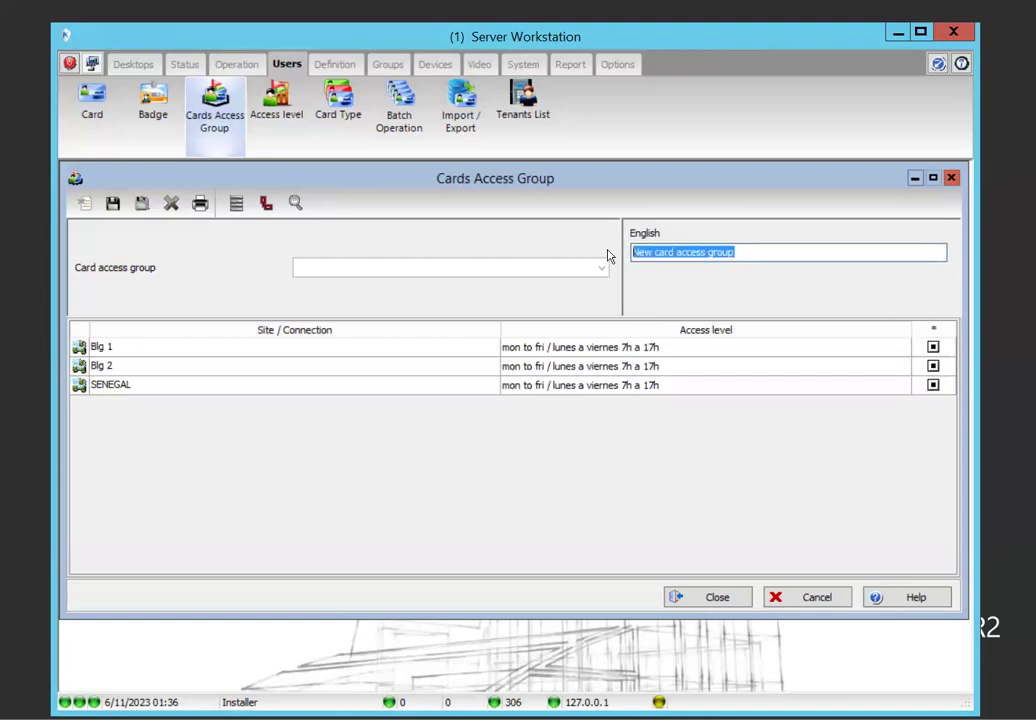
text(mon)
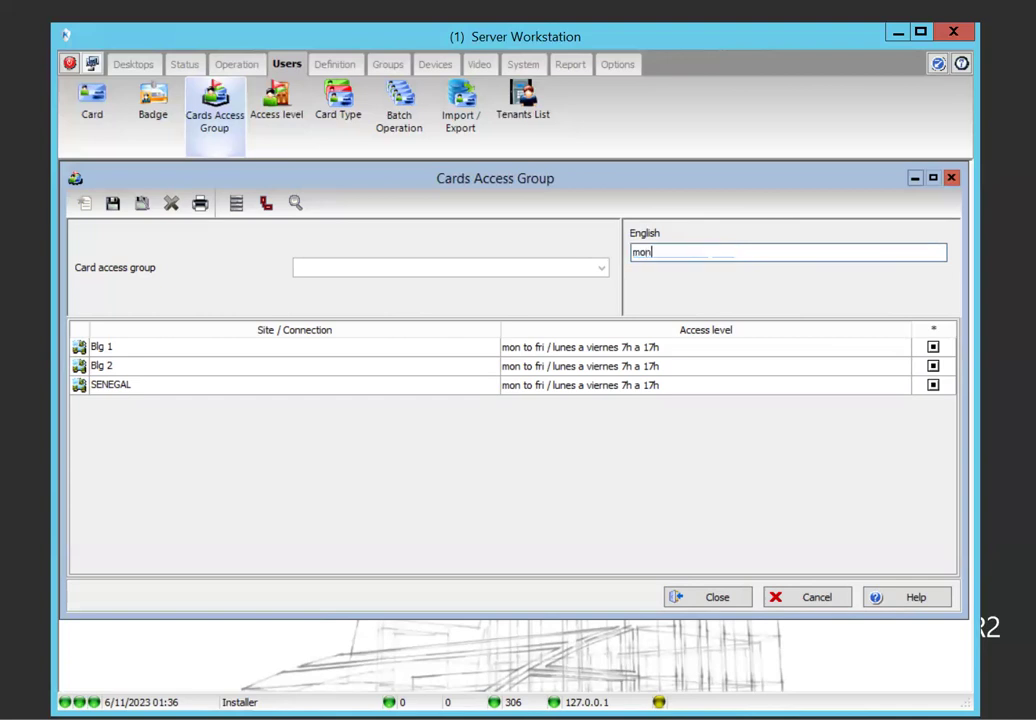
text( to fri / lunes a vierne)
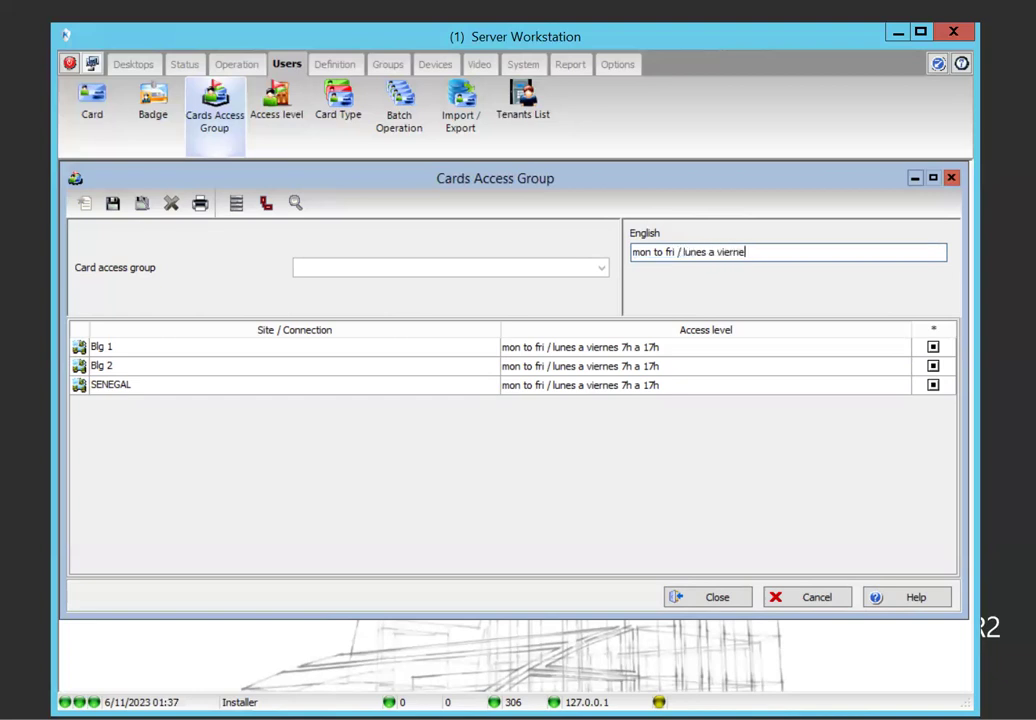
text(s 7h a 17h)
click(113, 203)
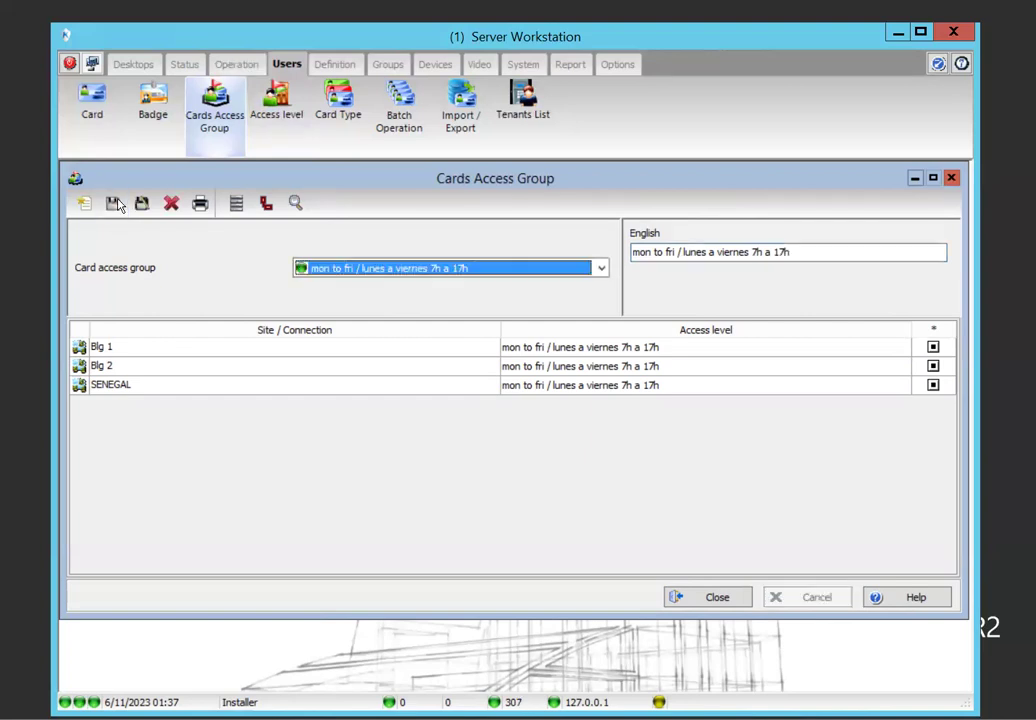
click(741, 600)
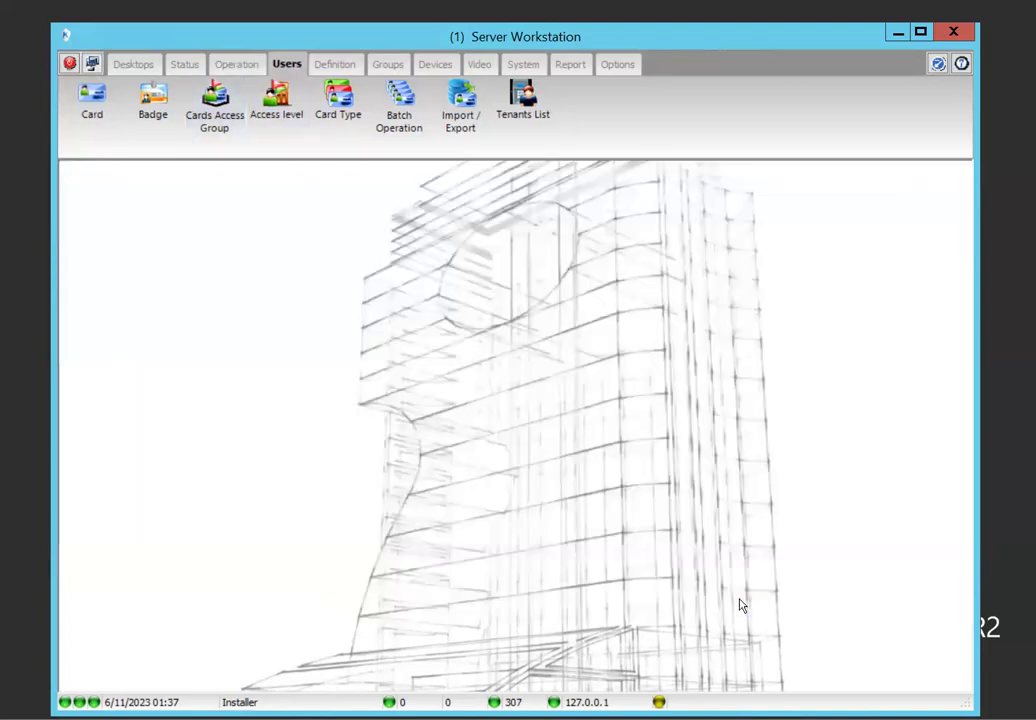
Create a new card type 'Senegal site' assigned to the senegal card access group
click(339, 98)
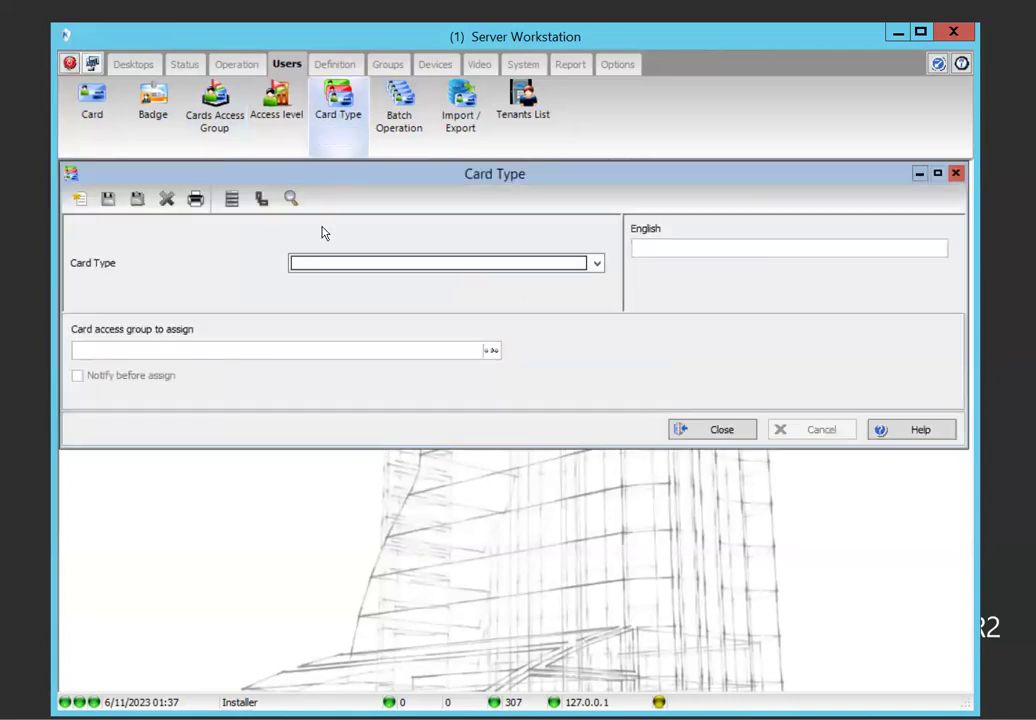
click(370, 270)
click(79, 199)
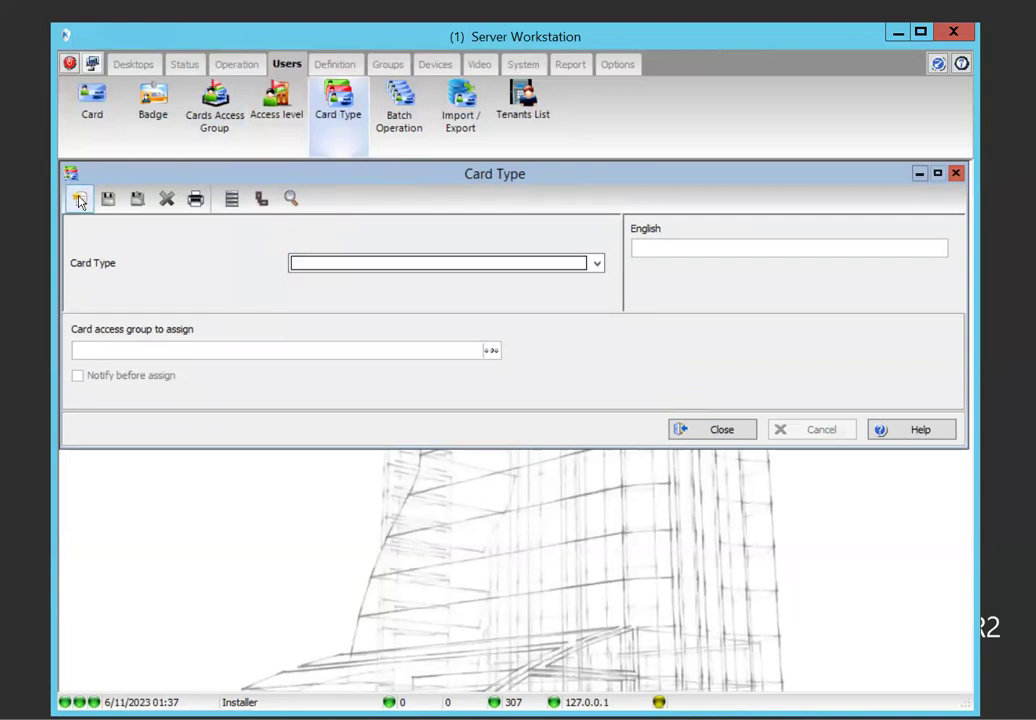
text(S)
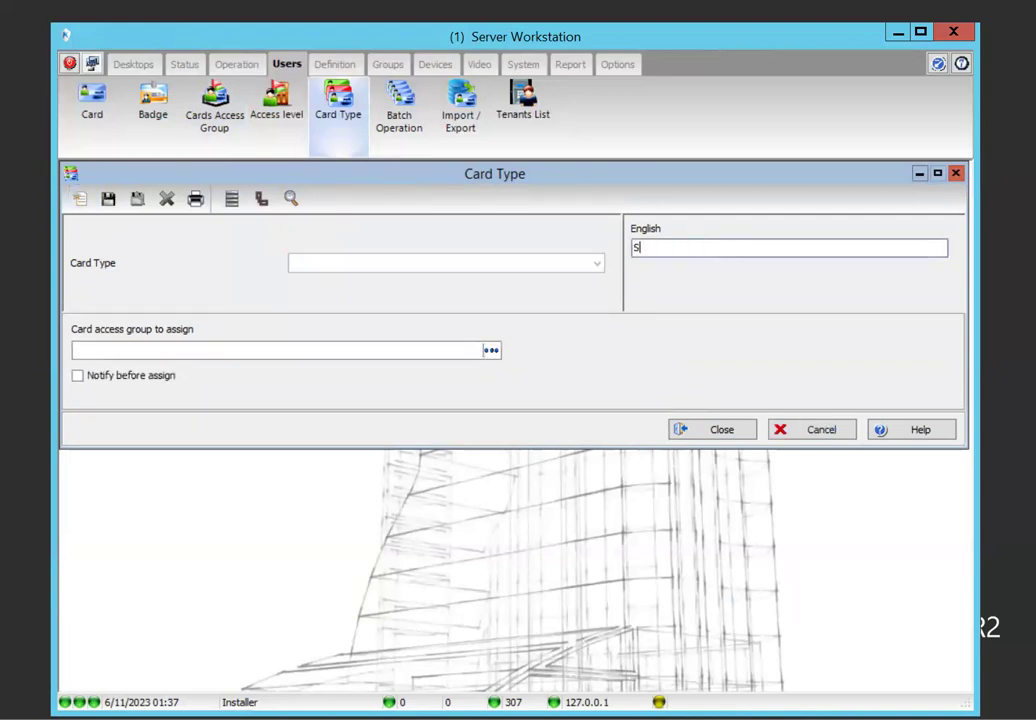
text(enegal site)
click(491, 351)
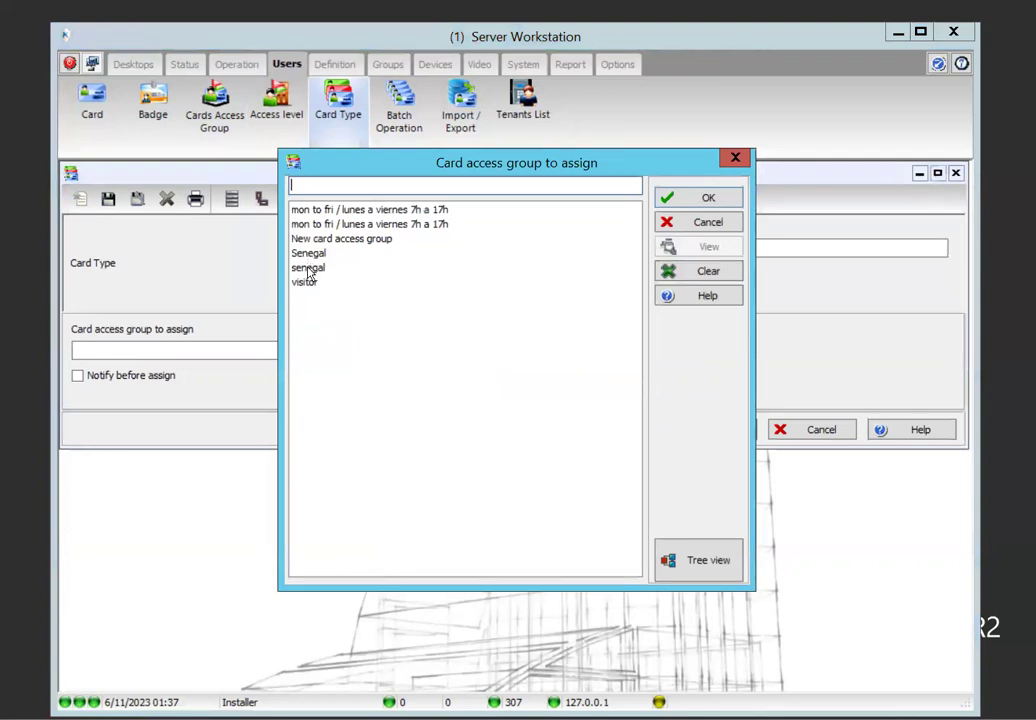
click(309, 269)
click(700, 200)
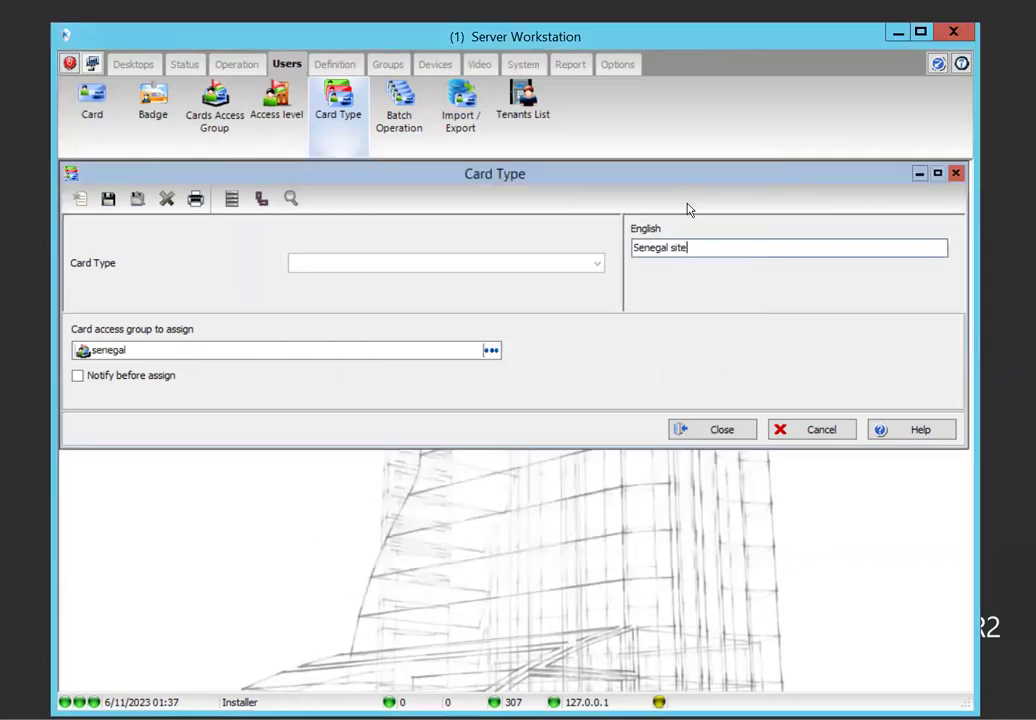
Inspect the senegal access group's details, then save the card type and close its window
right_click(108, 350)
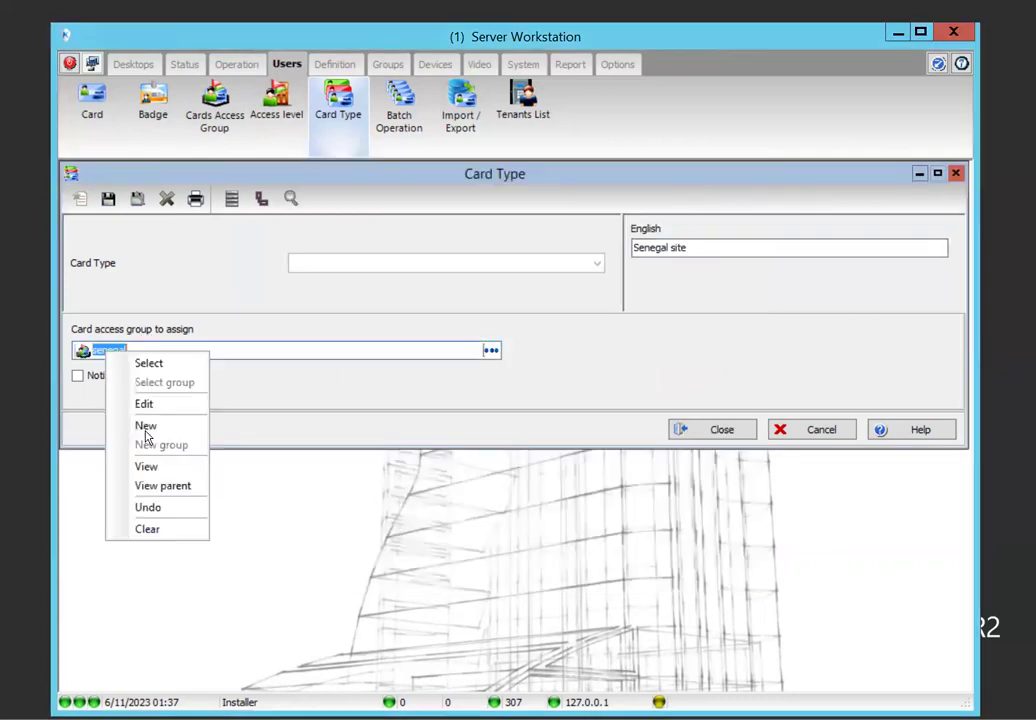
click(146, 404)
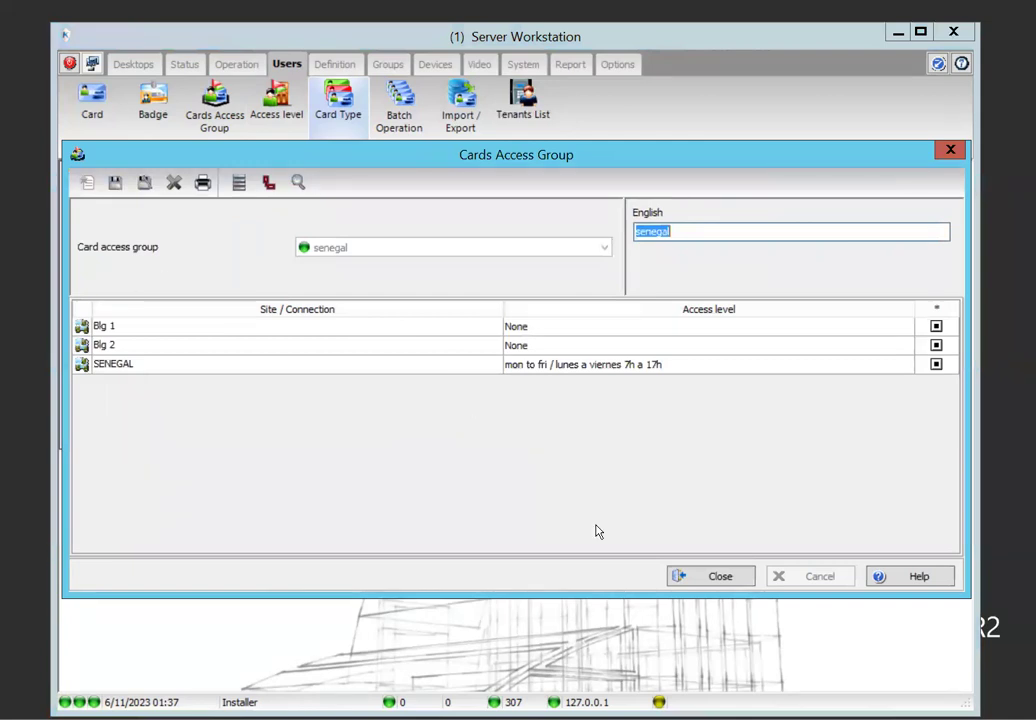
click(681, 577)
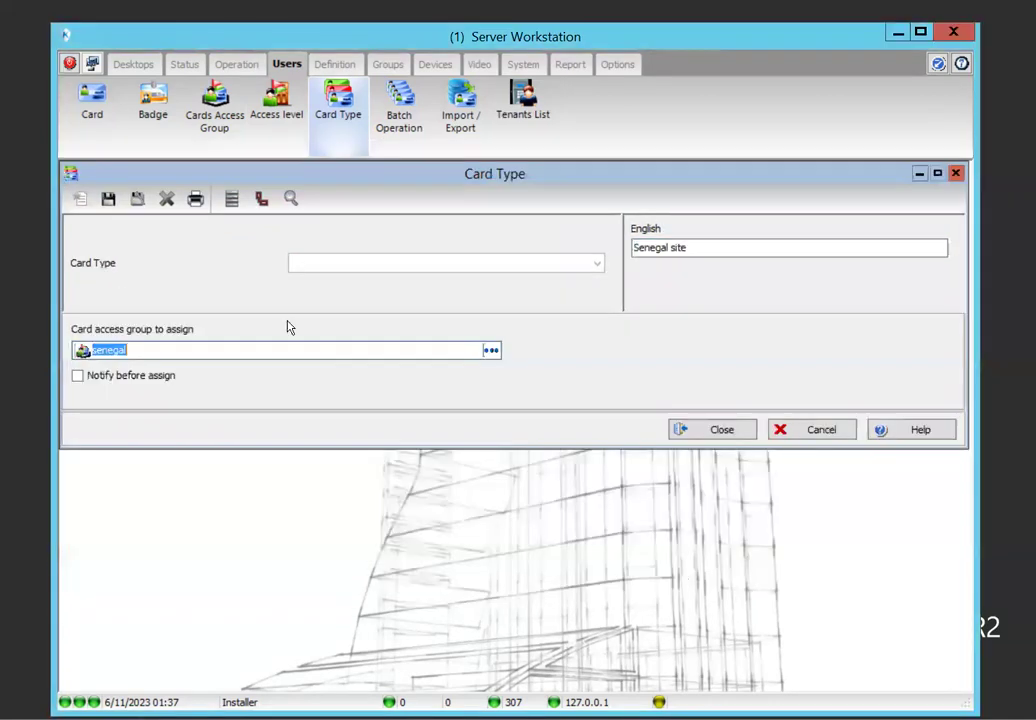
click(109, 199)
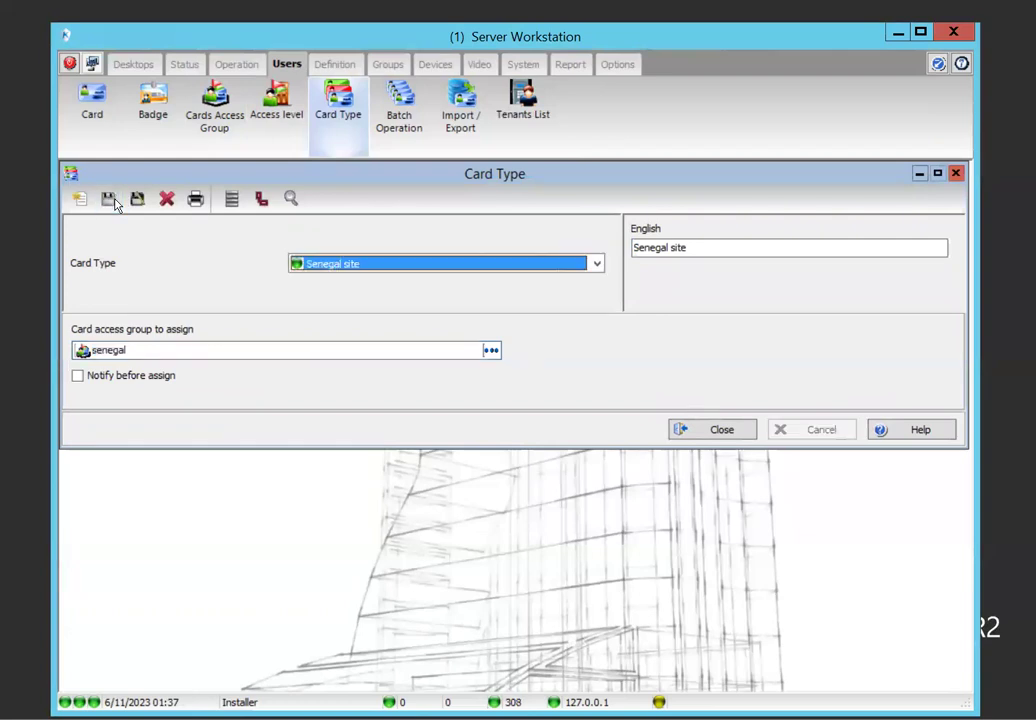
click(722, 431)
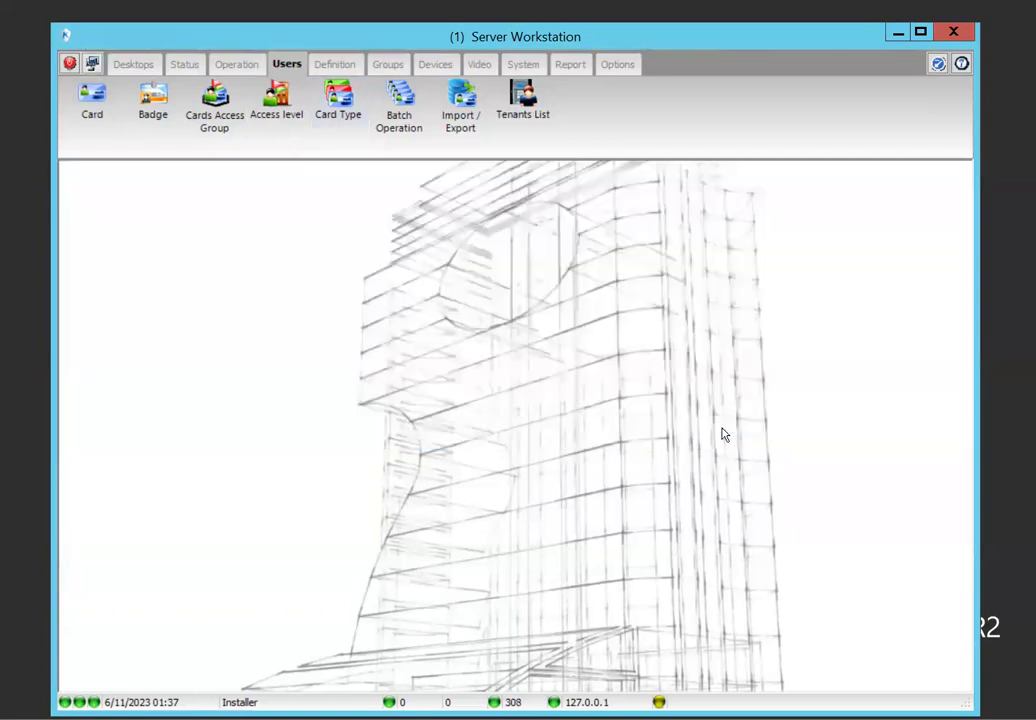
Create a new card named 'Senegal Admin' that uses the Senegal site card type
click(90, 97)
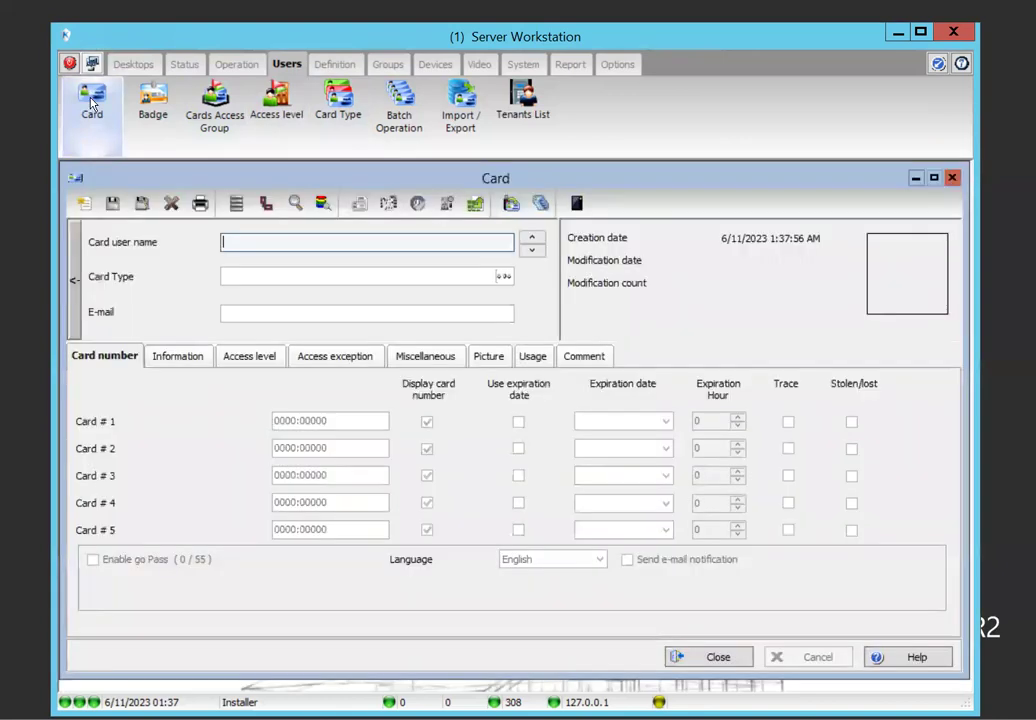
click(83, 201)
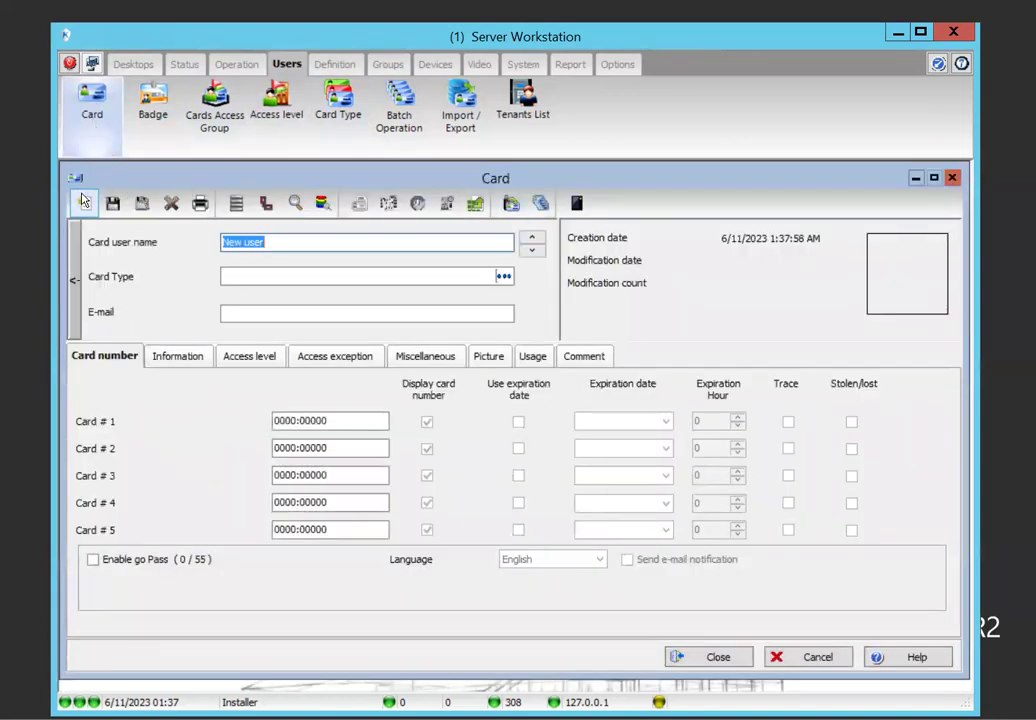
text(Sene)
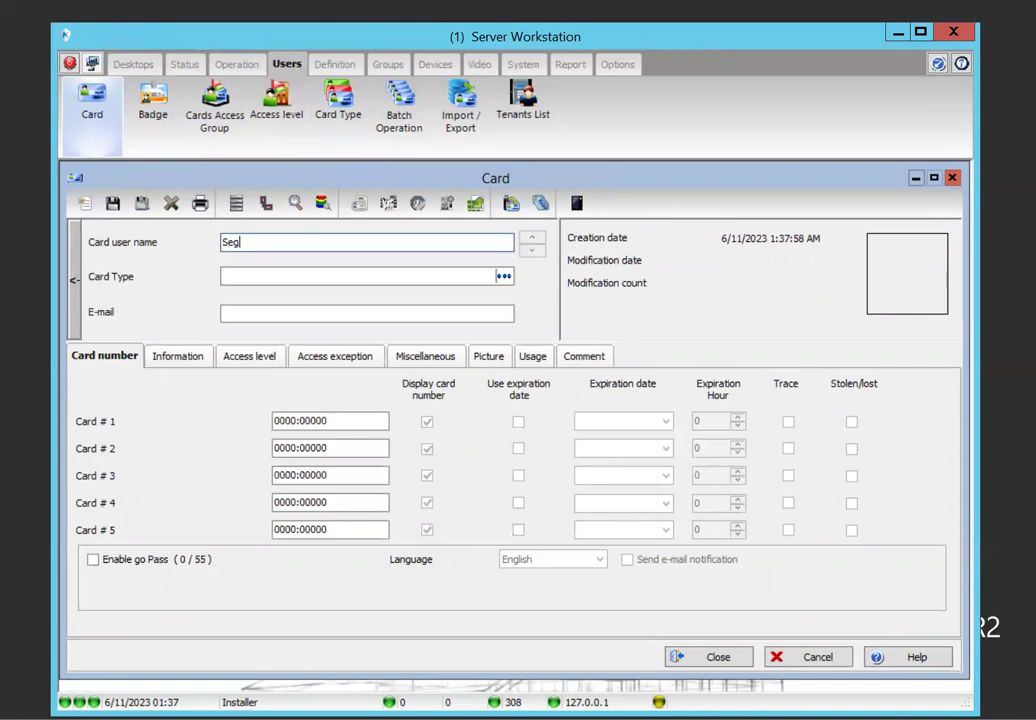
text(la)
key(BackSpace)
key(BackSpace)
text(gal Admini)
key(BackSpace)
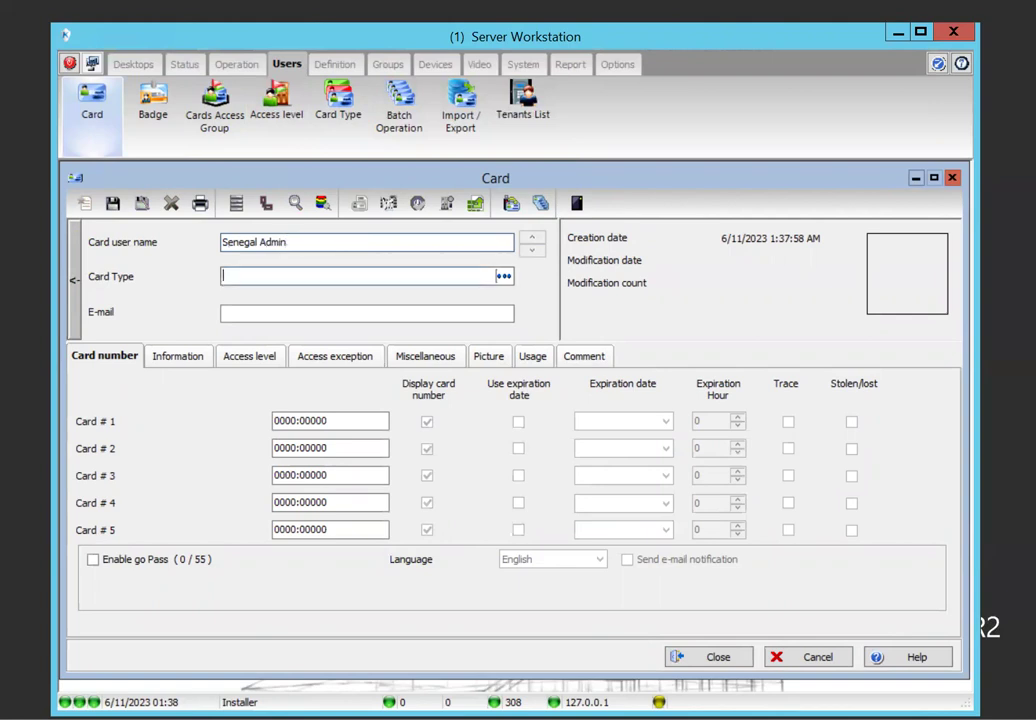
click(504, 279)
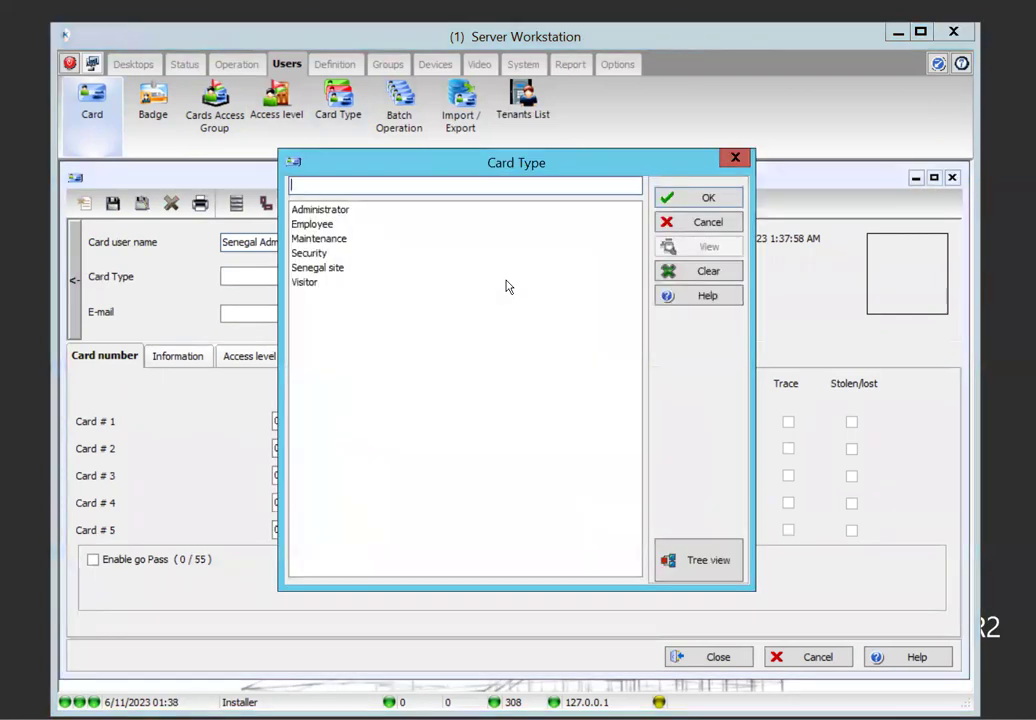
click(332, 269)
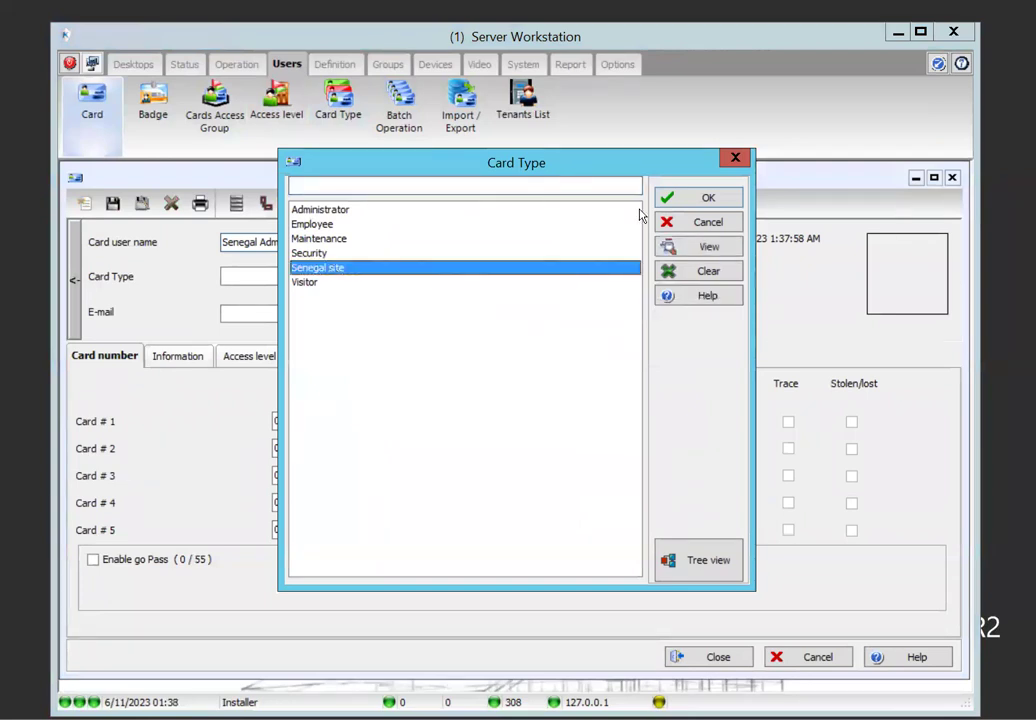
click(690, 199)
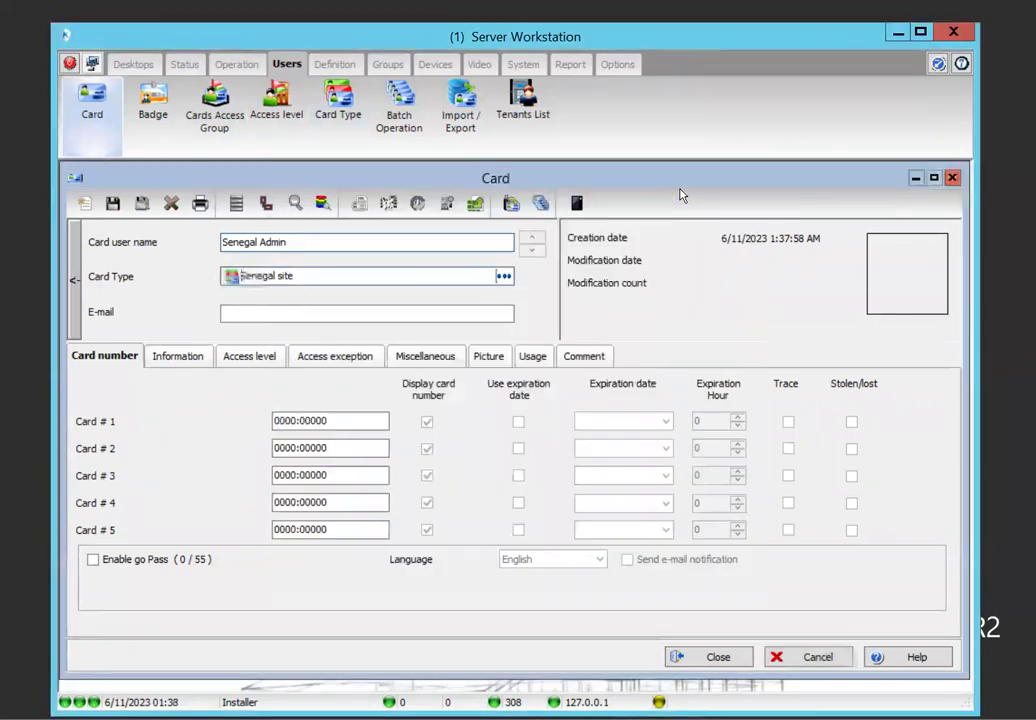
Save the card, enter its Card #1 number, save again and close the window
click(113, 204)
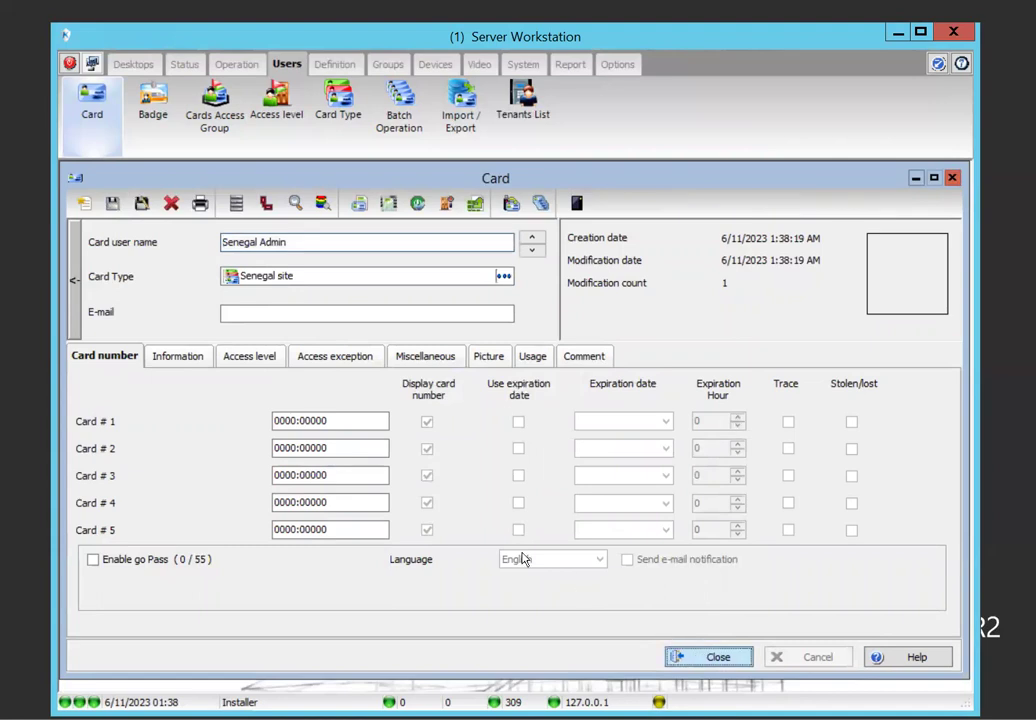
double_click(334, 420)
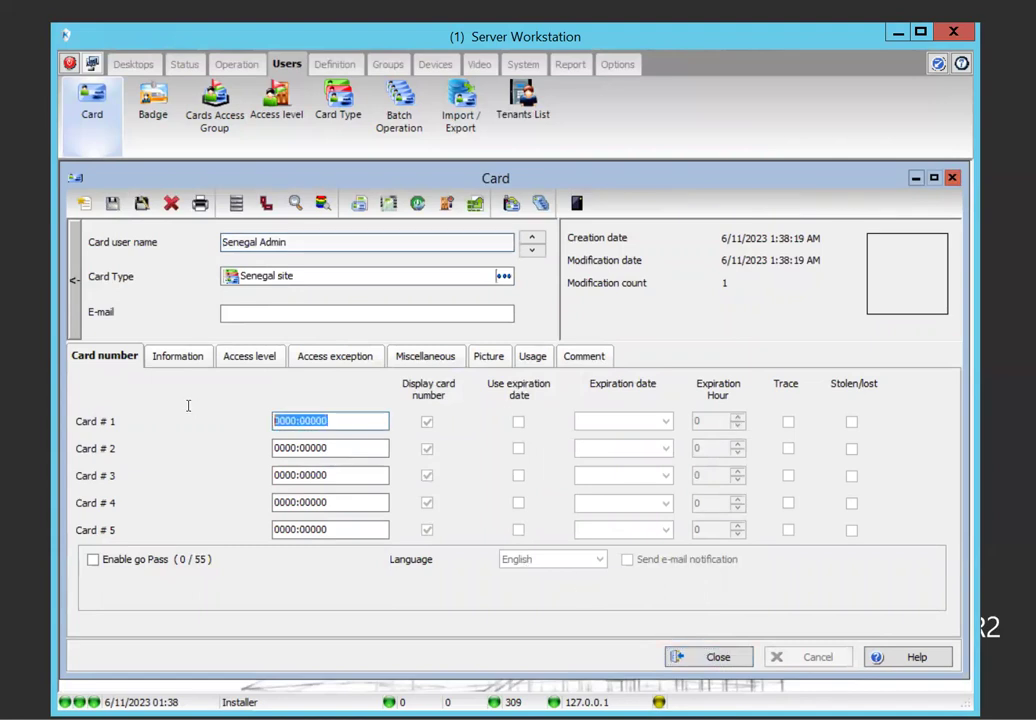
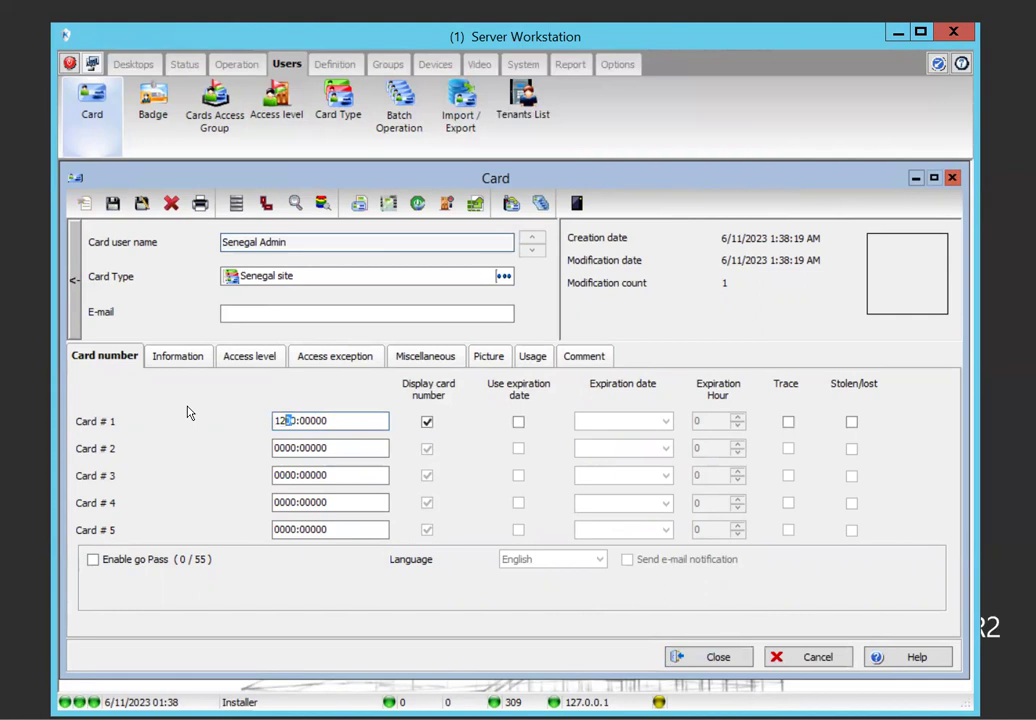
click(110, 207)
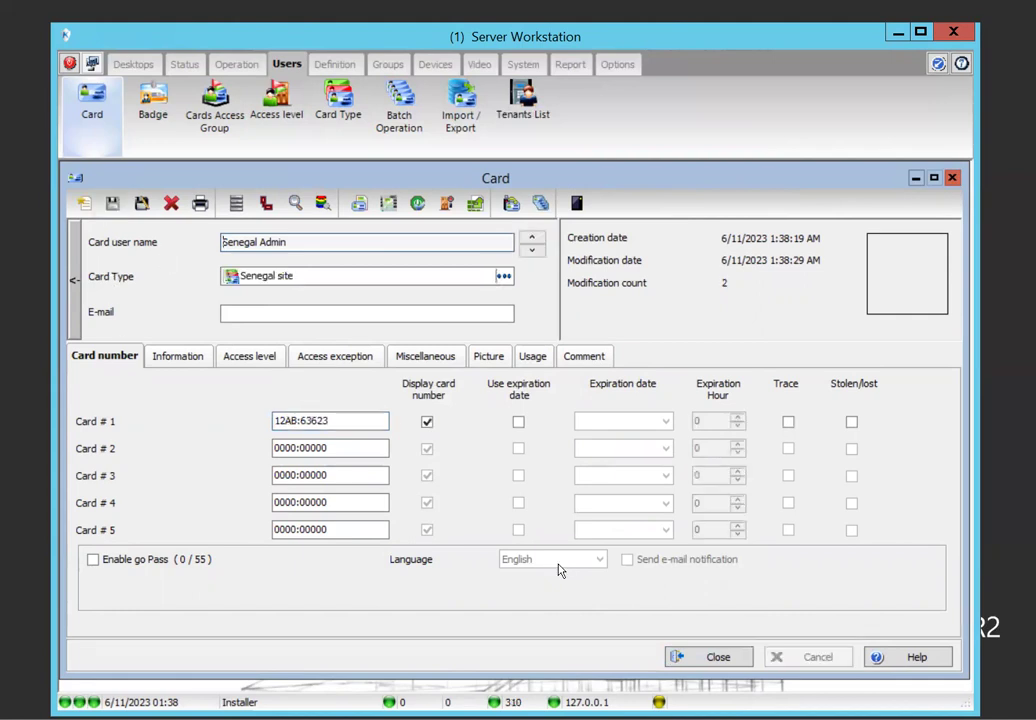
click(684, 657)
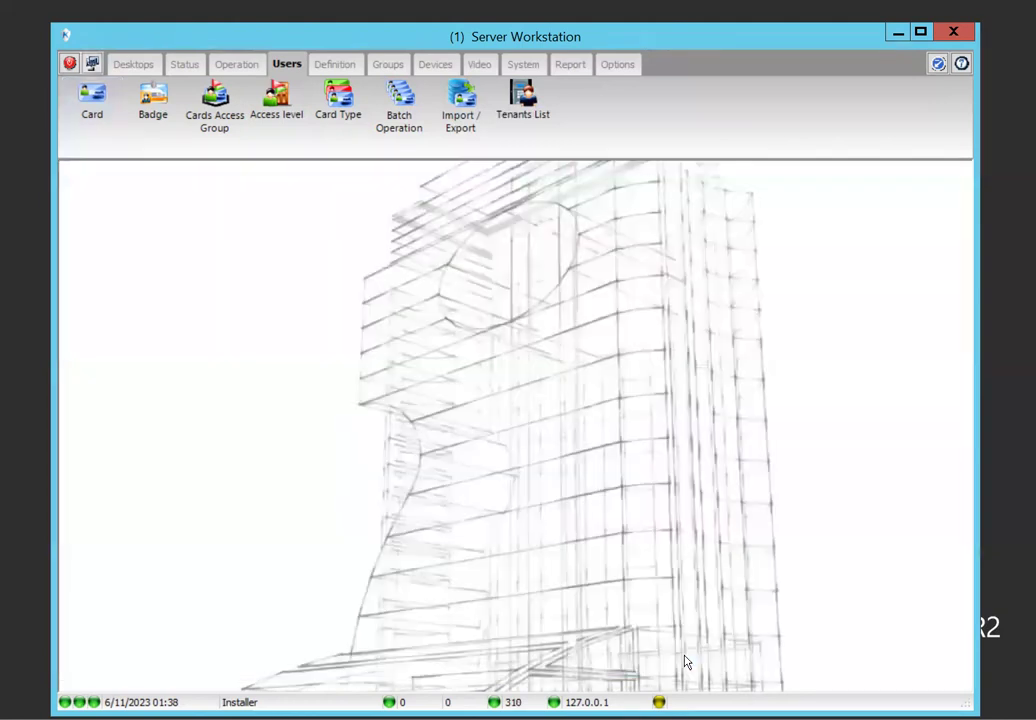
click(88, 100)
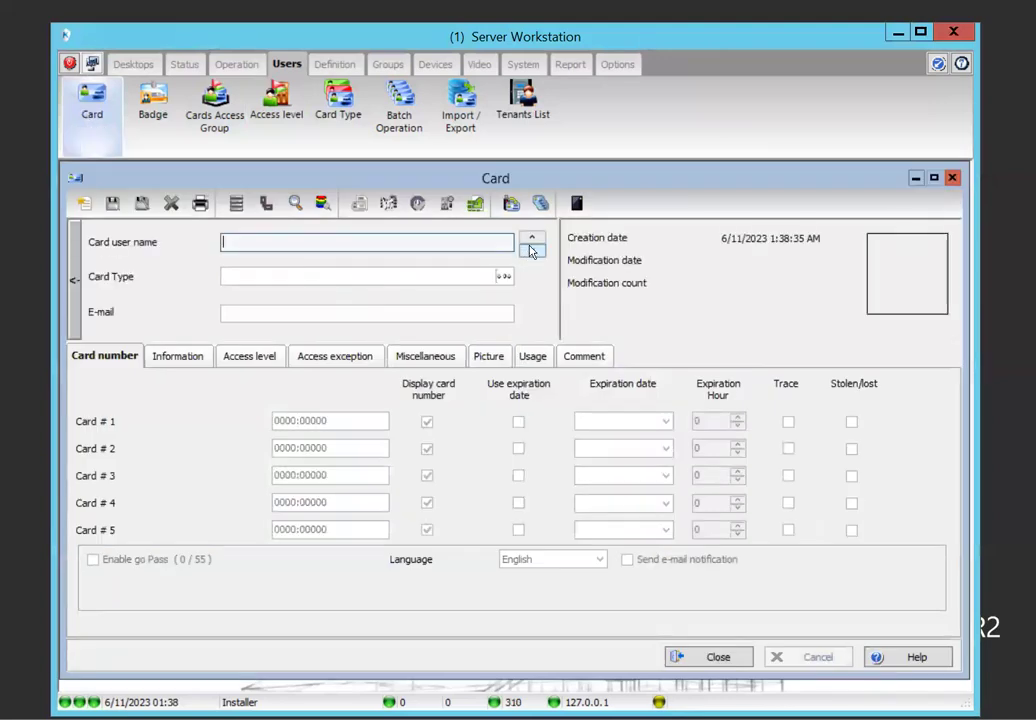
click(533, 243)
click(533, 243)
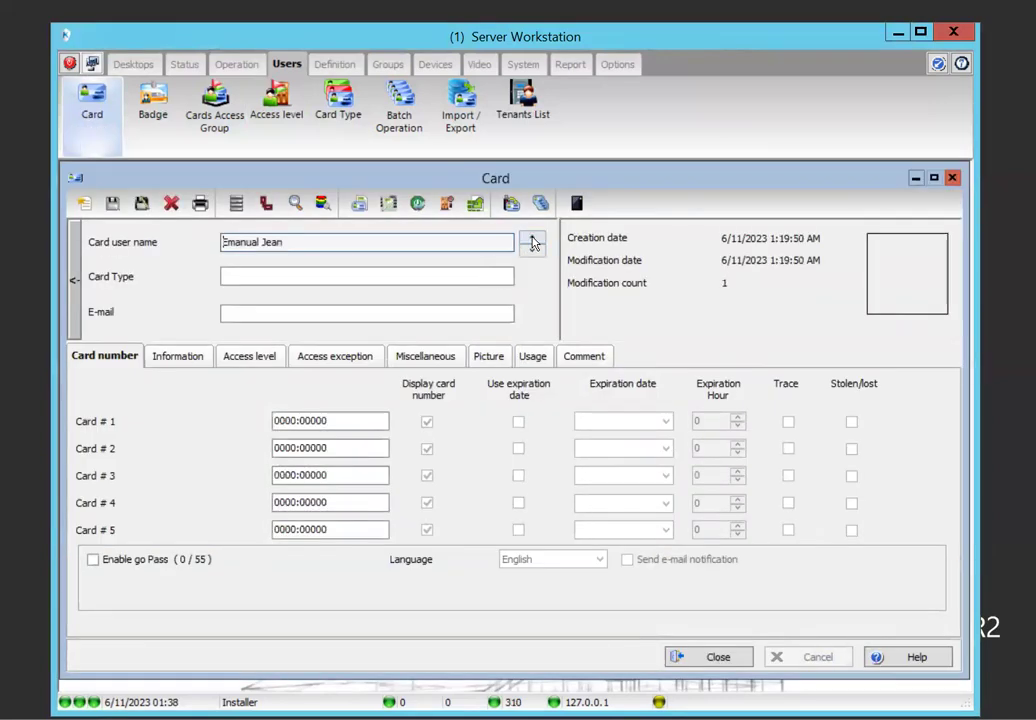
click(533, 243)
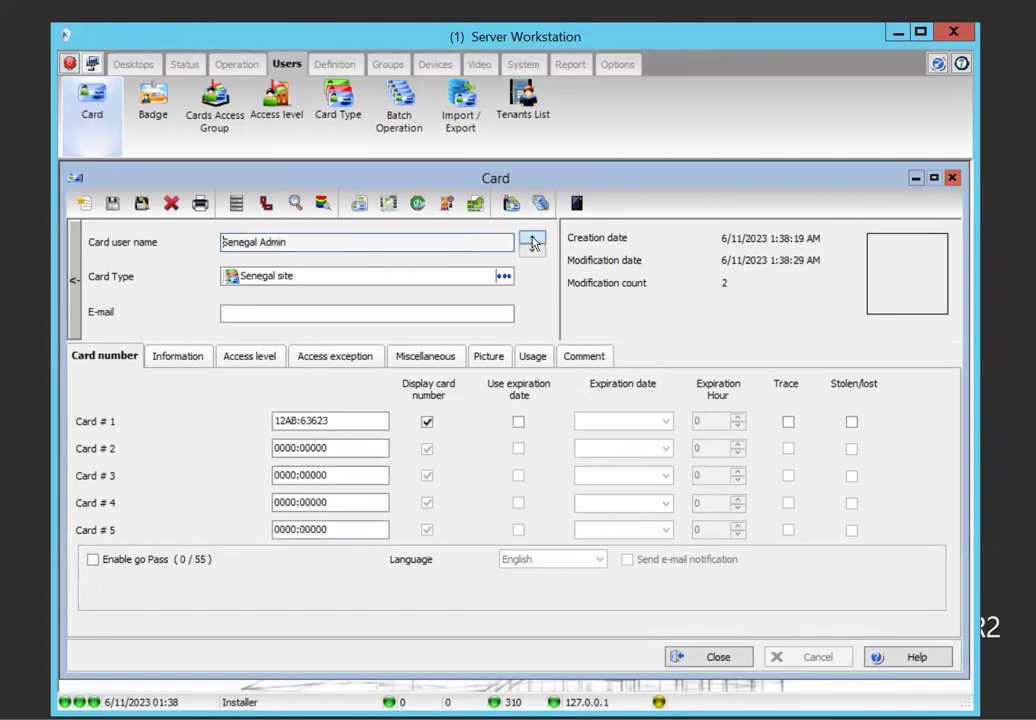
click(242, 360)
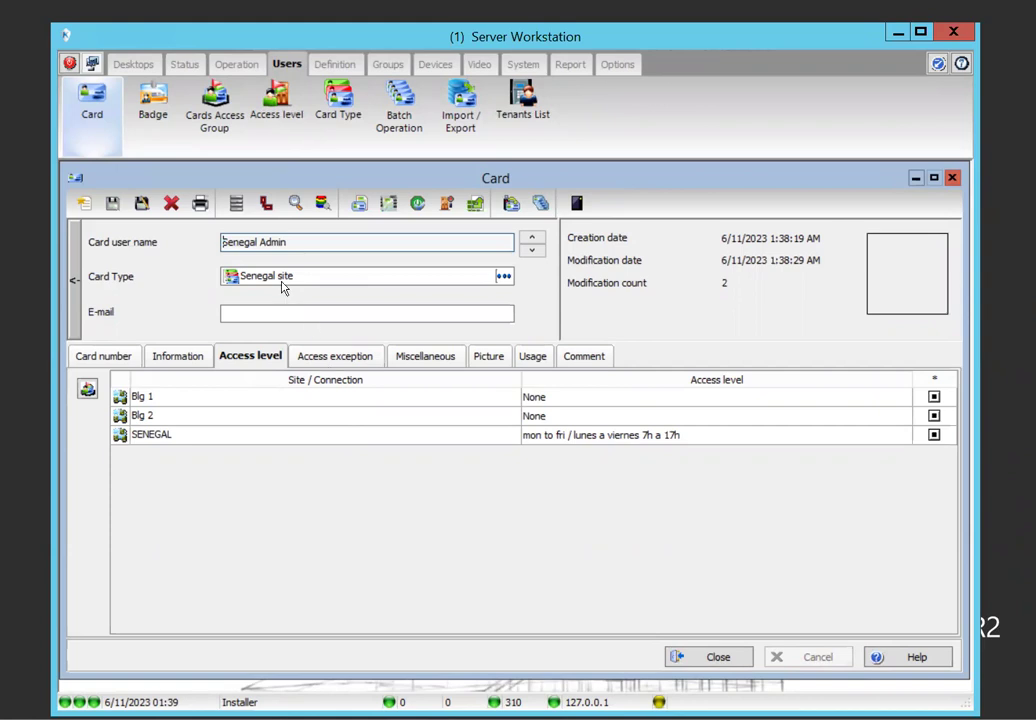
click(672, 658)
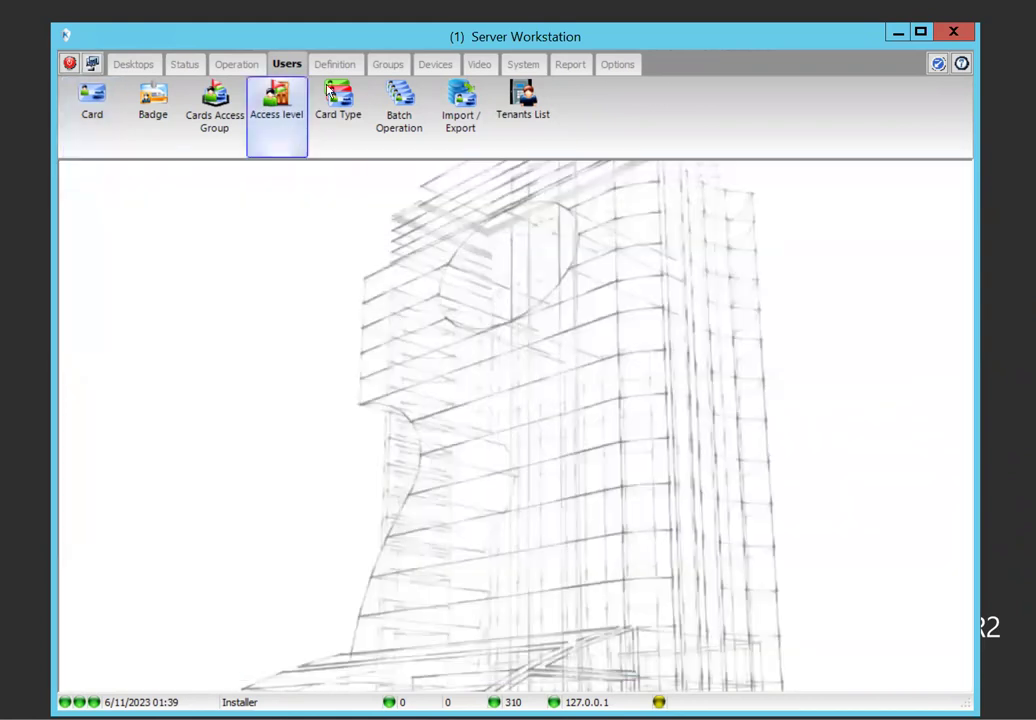
Load the Senegal site card type in the Card Type window to view its senegal access group
click(340, 103)
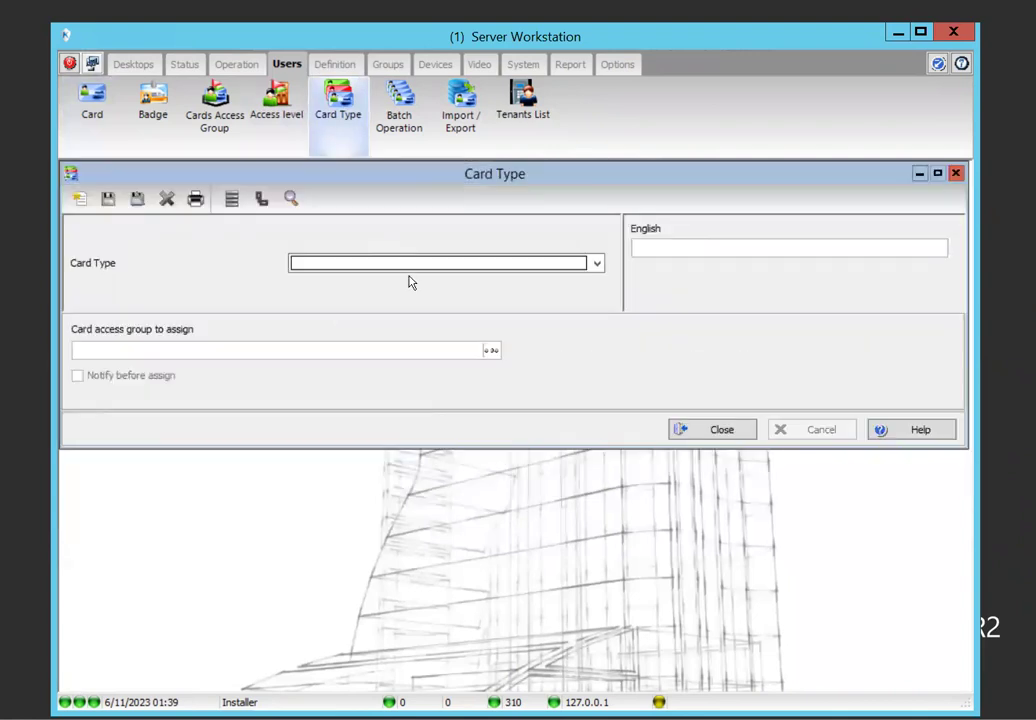
click(400, 266)
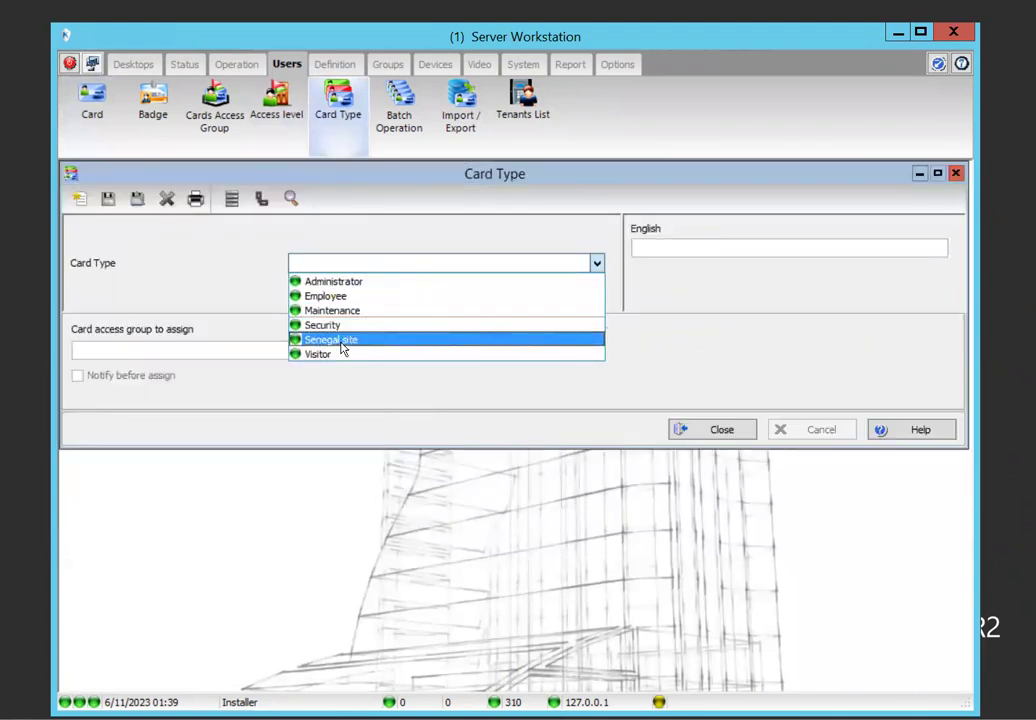
click(341, 342)
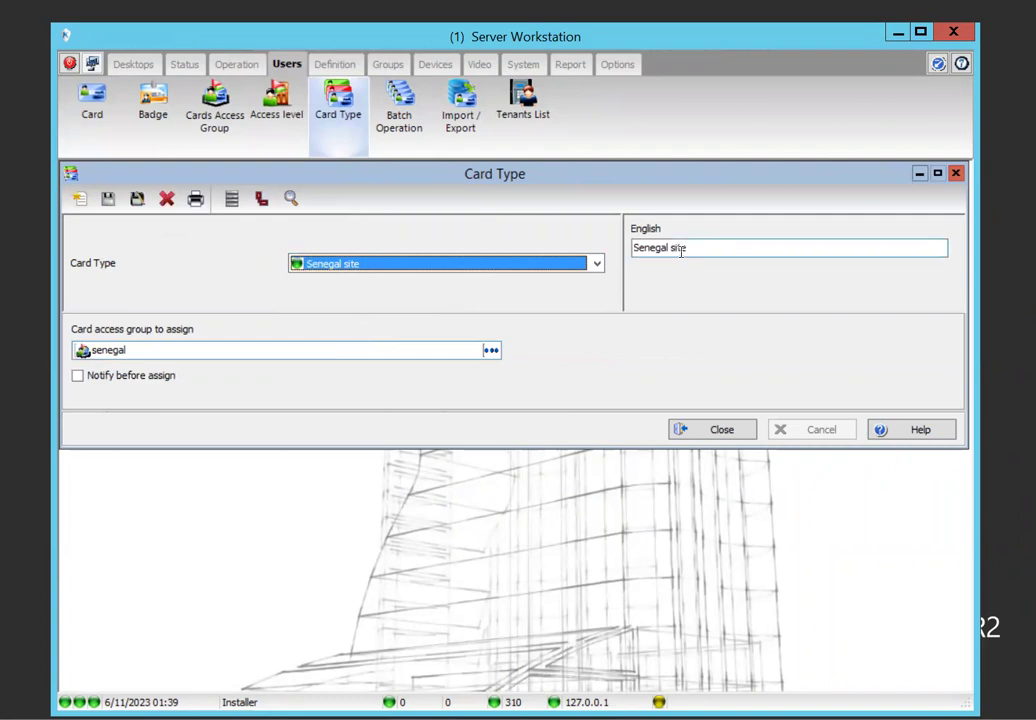